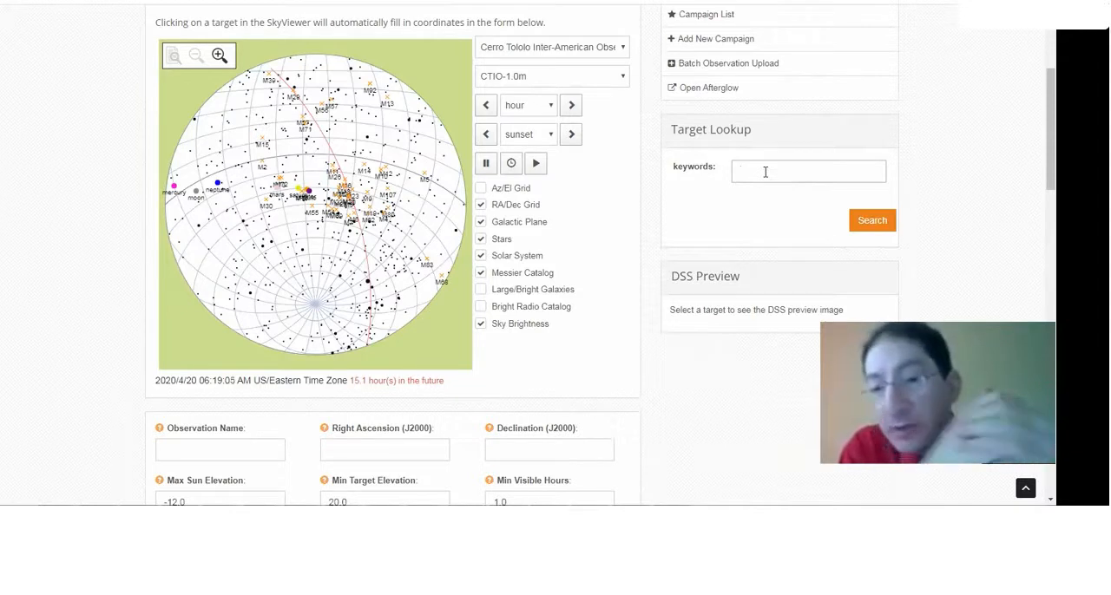
# Look up jupiter as the observation target so its name and coordinates fill the form
pyautogui.click(765, 172)
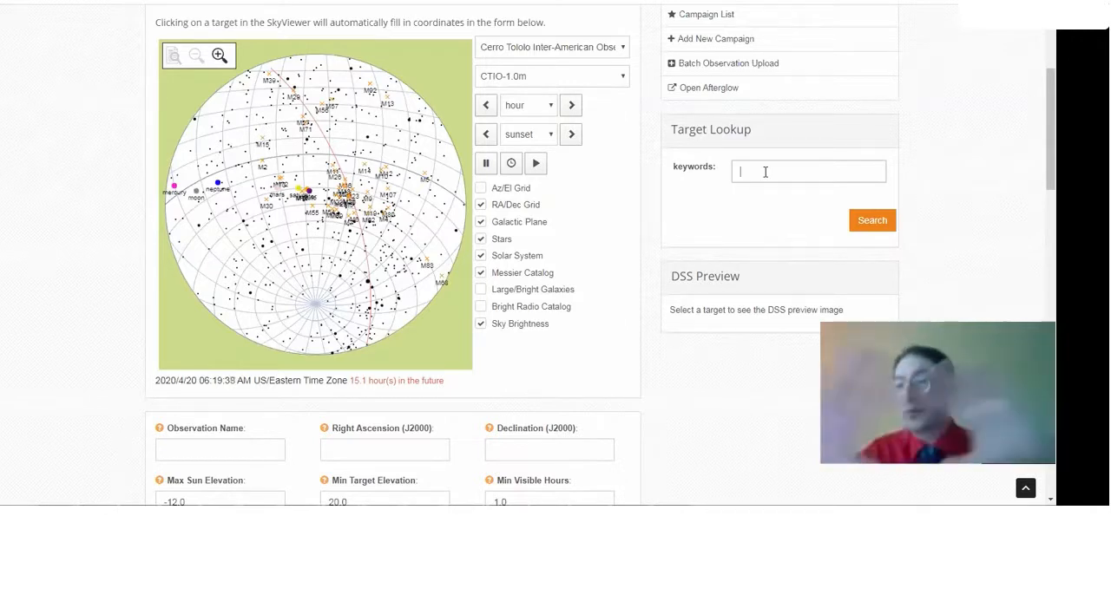
pyautogui.click(765, 172)
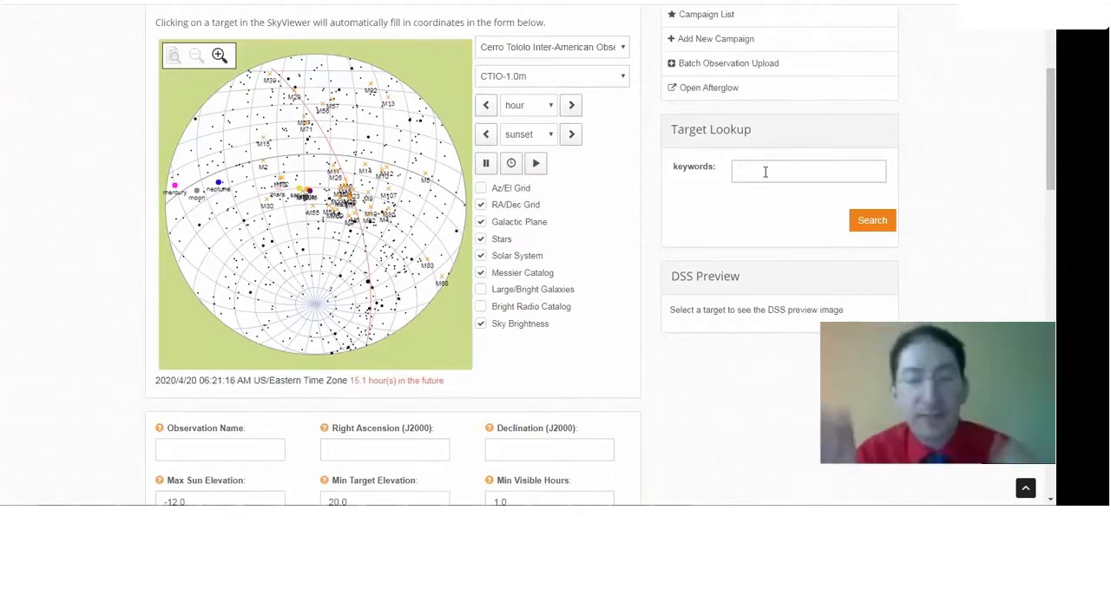
pyautogui.write('jupiter')
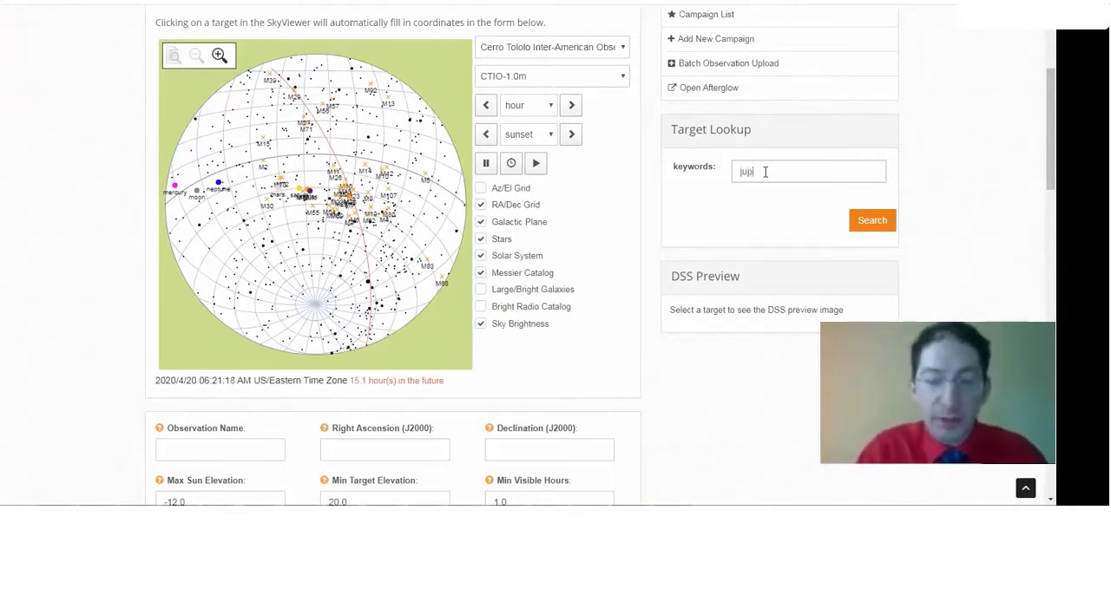
pyautogui.press('Return')
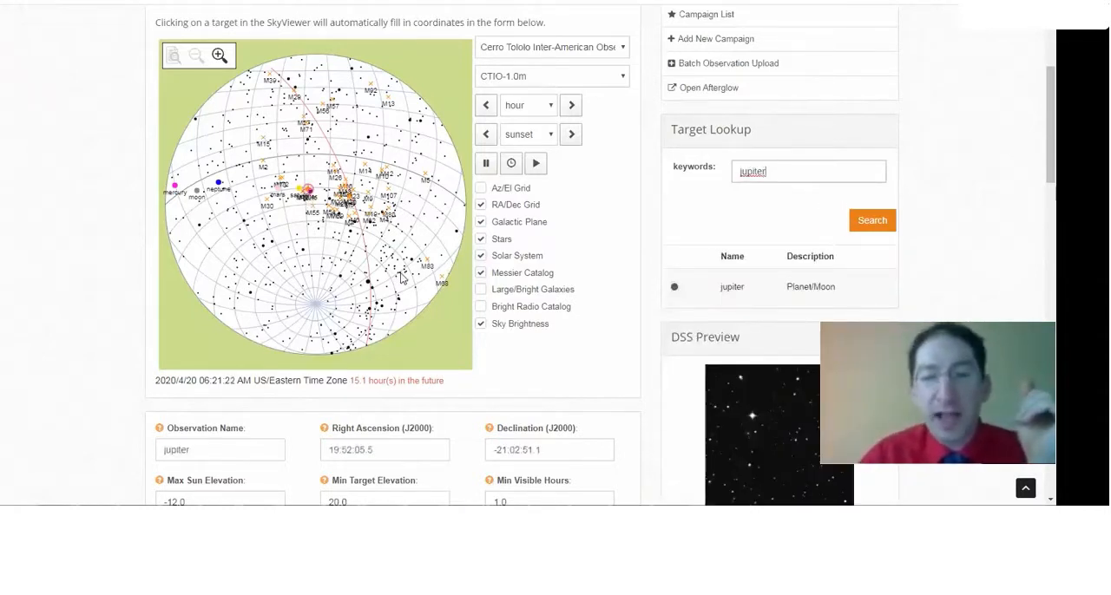
# Review the sun and target elevation limits and set the minimum visible hours to 0.5
pyautogui.scroll(-2, 402, 274)
pyautogui.scroll(-1, 401, 275)
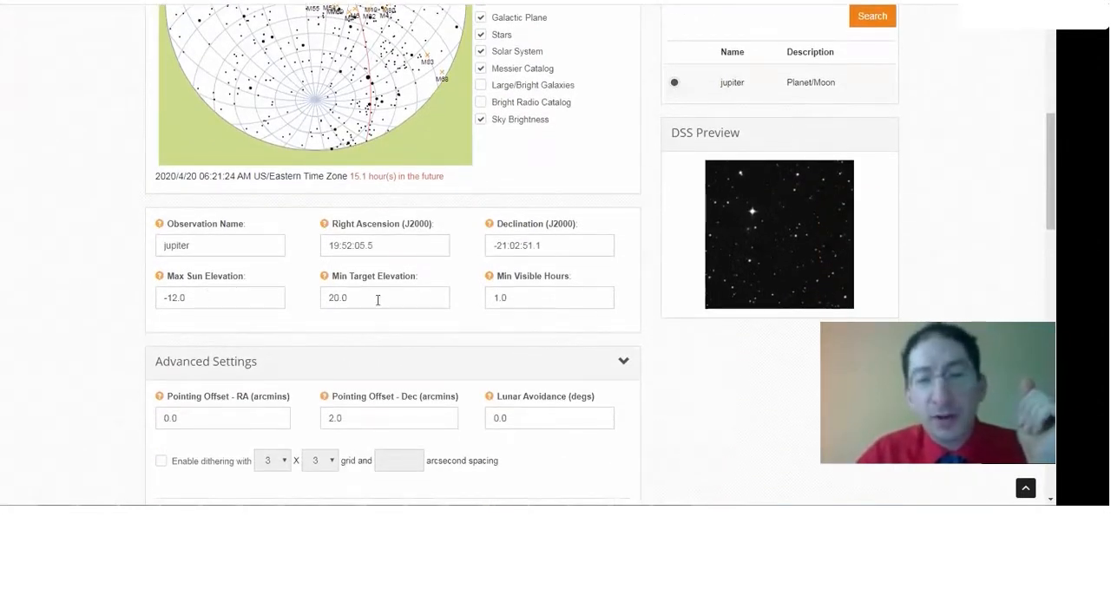
pyautogui.moveTo(200, 298); pyautogui.dragTo(156, 299)
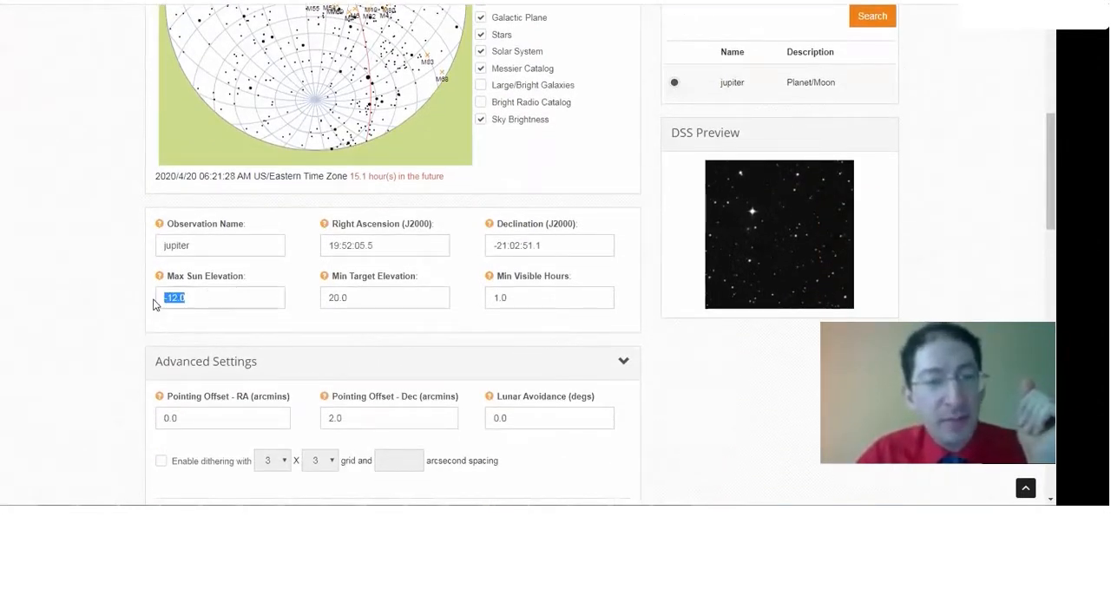
pyautogui.click(347, 298)
pyautogui.moveTo(347, 298); pyautogui.dragTo(312, 300)
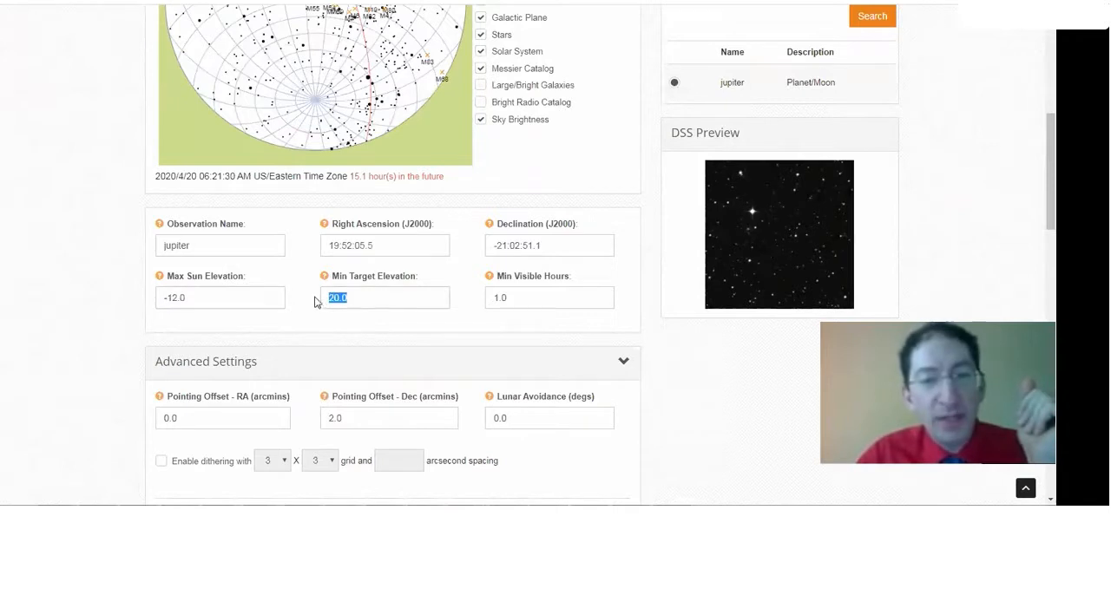
pyautogui.moveTo(528, 301); pyautogui.dragTo(471, 308)
pyautogui.write('0.5')
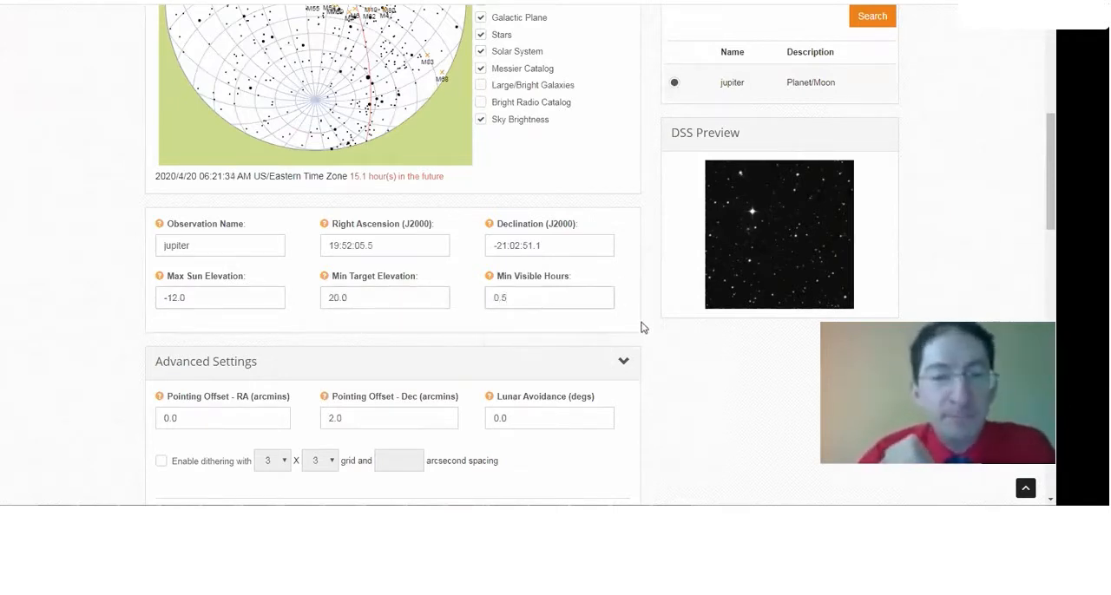
# Collapse the advanced settings, save the target and continue to choosing filters
pyautogui.click(625, 363)
pyautogui.scroll(-3, 632, 394)
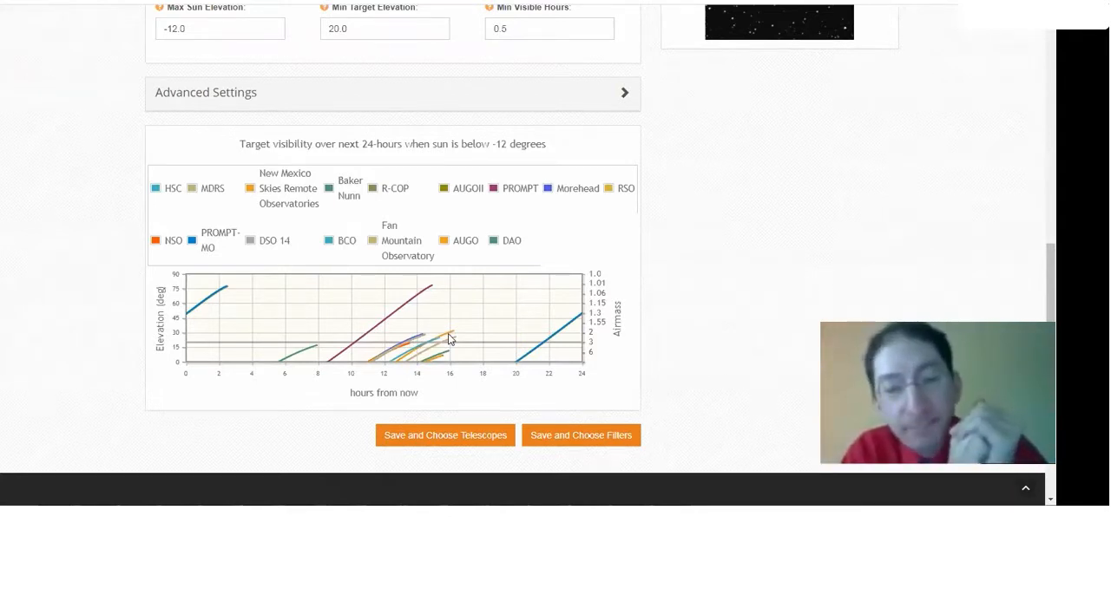
pyautogui.click(594, 436)
# Select the Johnson/Cousins V filter, check which telescopes match it, and save to continue to telescope selection
pyautogui.scroll(-3, 552, 417)
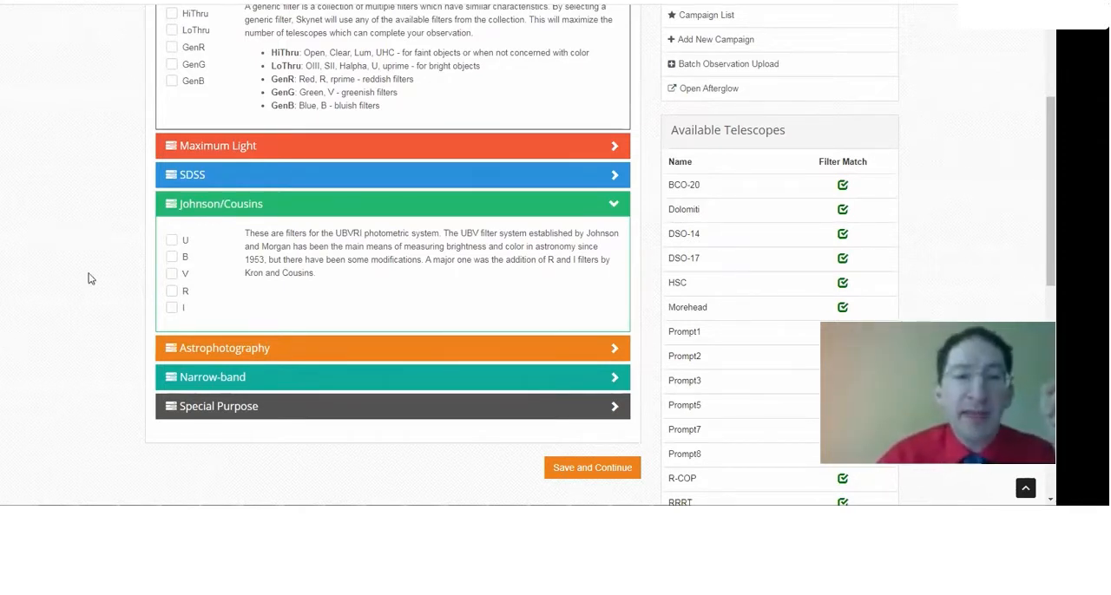
pyautogui.click(176, 276)
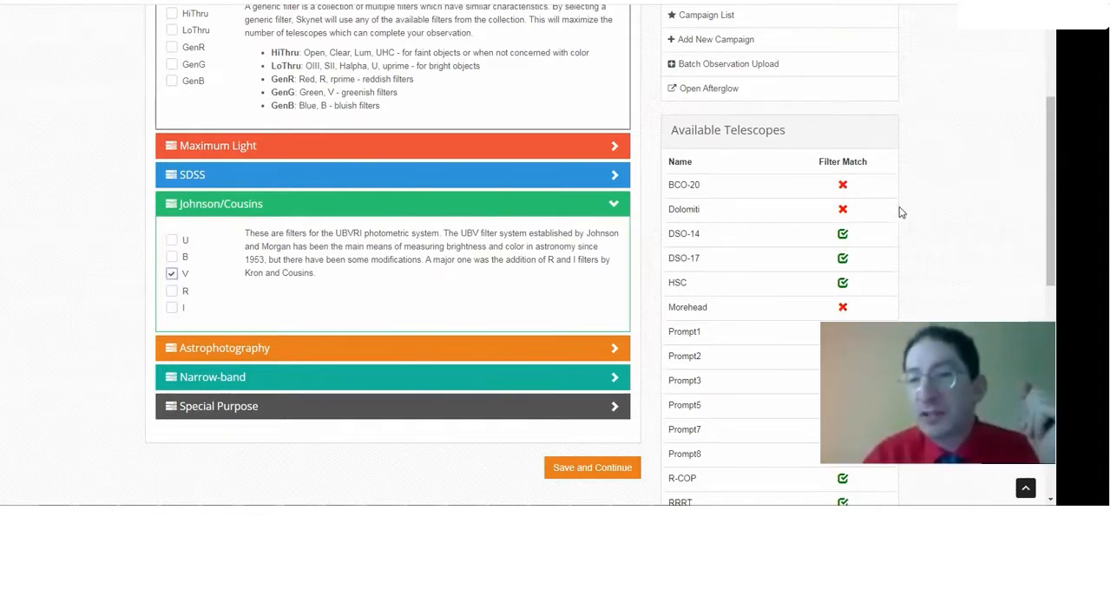
pyautogui.scroll(-2, 872, 207)
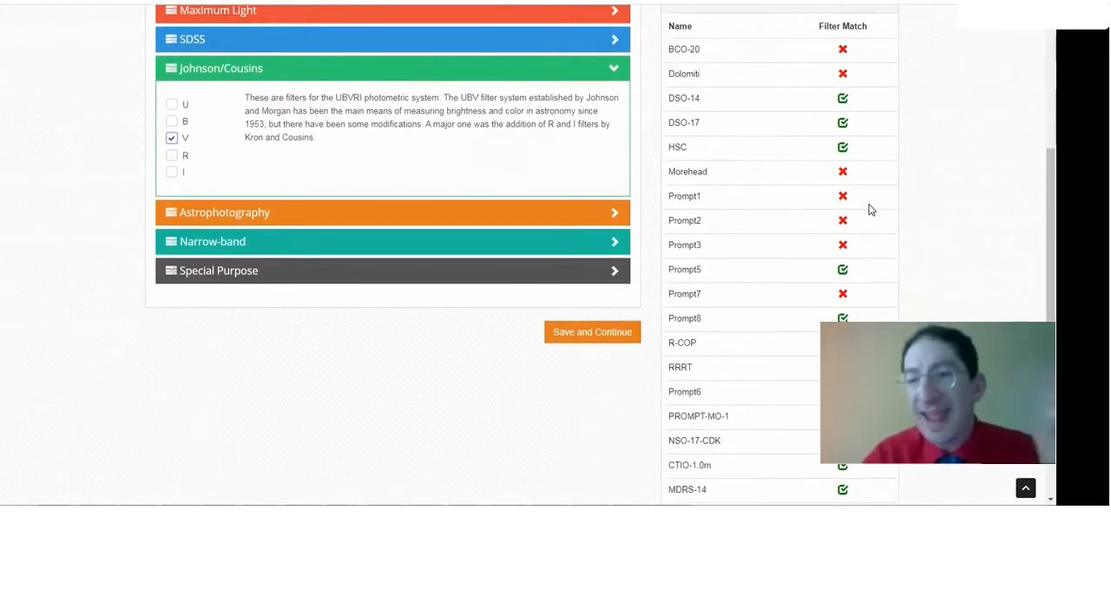
pyautogui.scroll(-3, 869, 207)
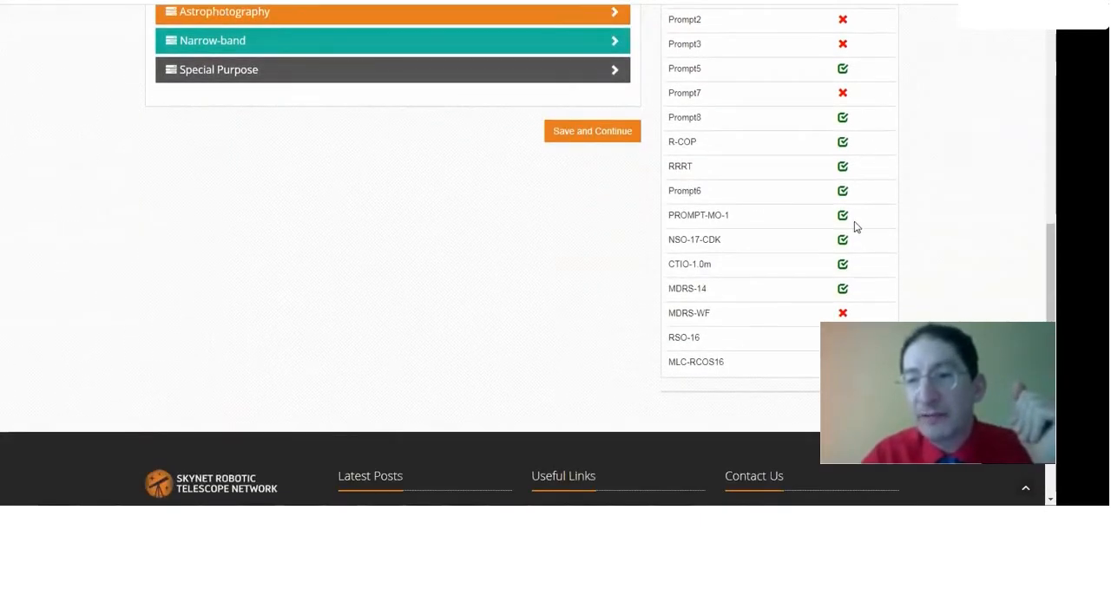
pyautogui.scroll(4, 854, 221)
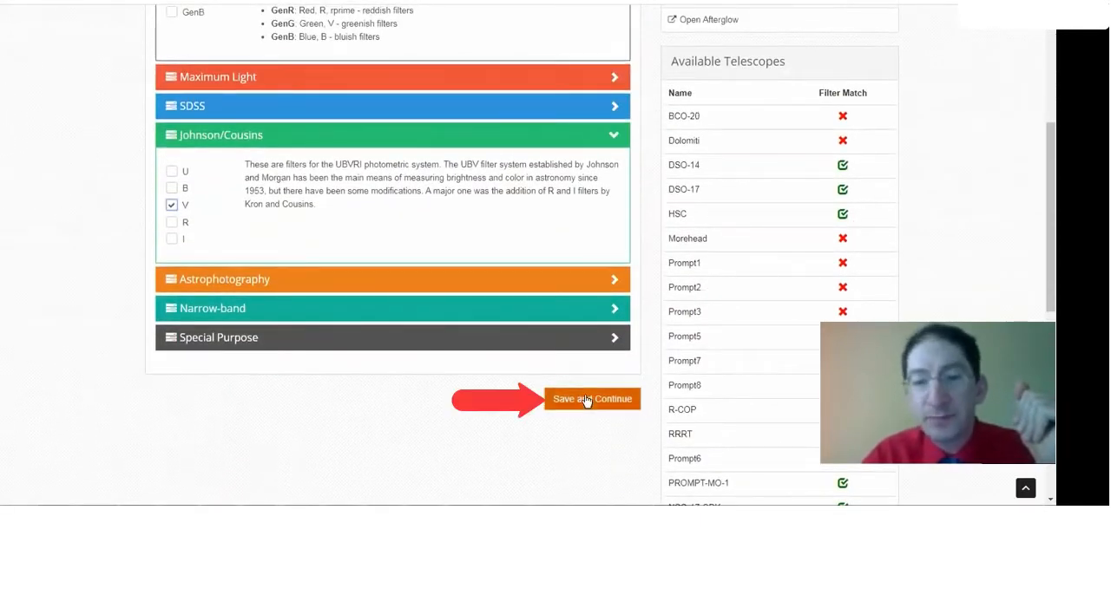
pyautogui.click(586, 400)
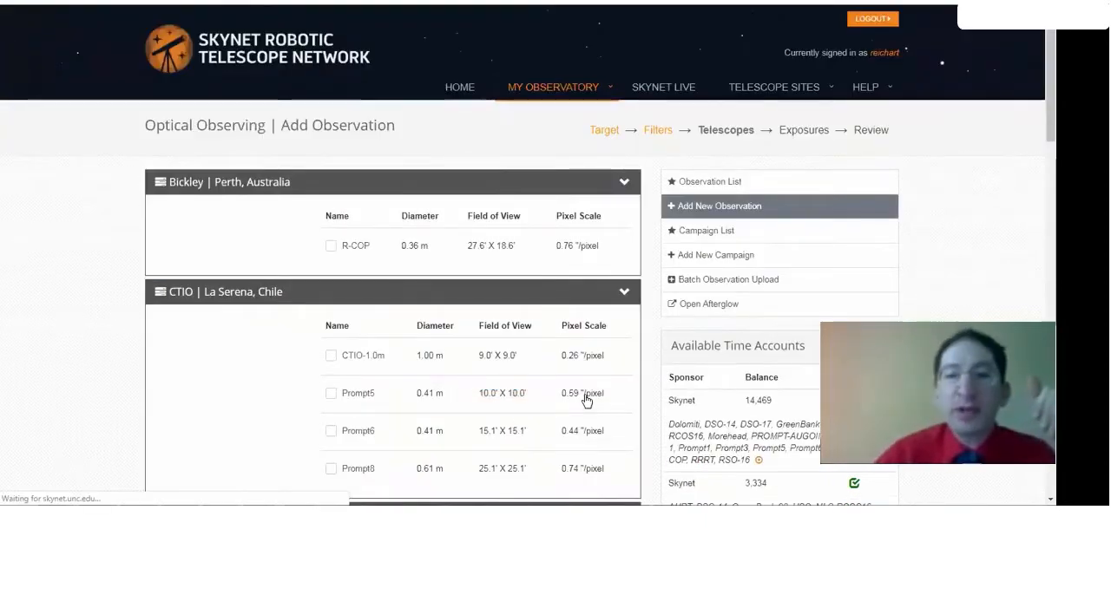
# Look through the telescope list and select all telescopes covered by the Skynet time account with a balance of 19
pyautogui.scroll(-5, 585, 398)
pyautogui.scroll(-7, 583, 395)
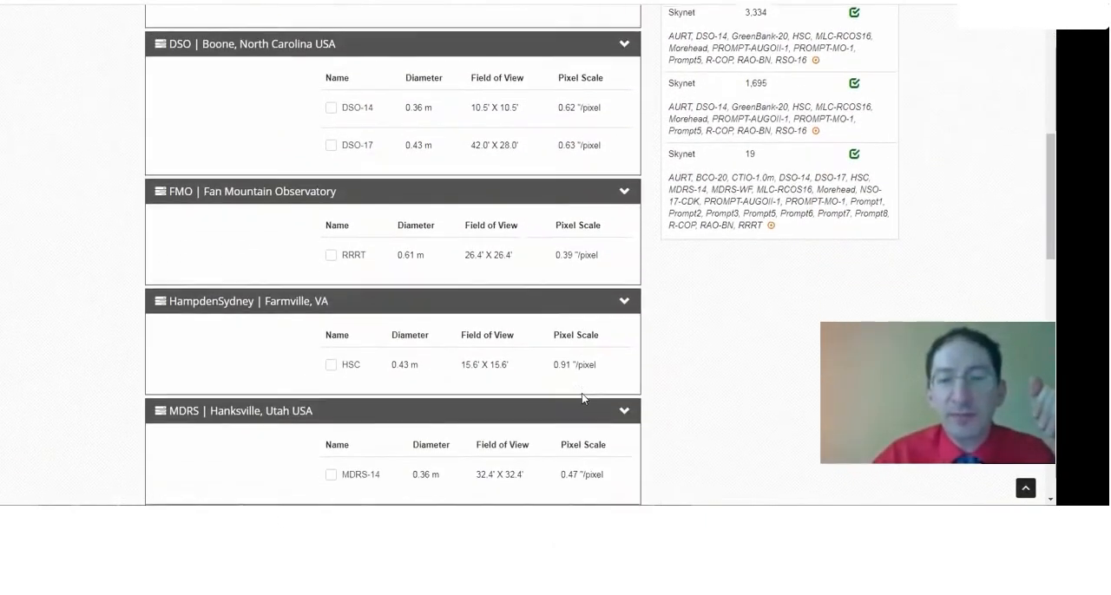
pyautogui.scroll(-2, 582, 396)
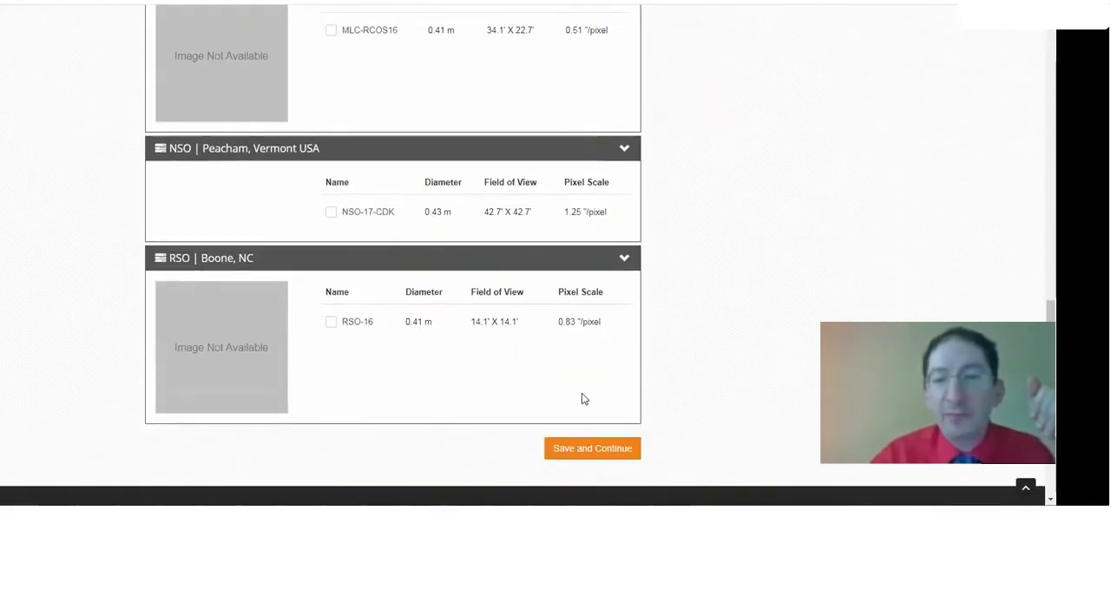
pyautogui.scroll(5, 581, 397)
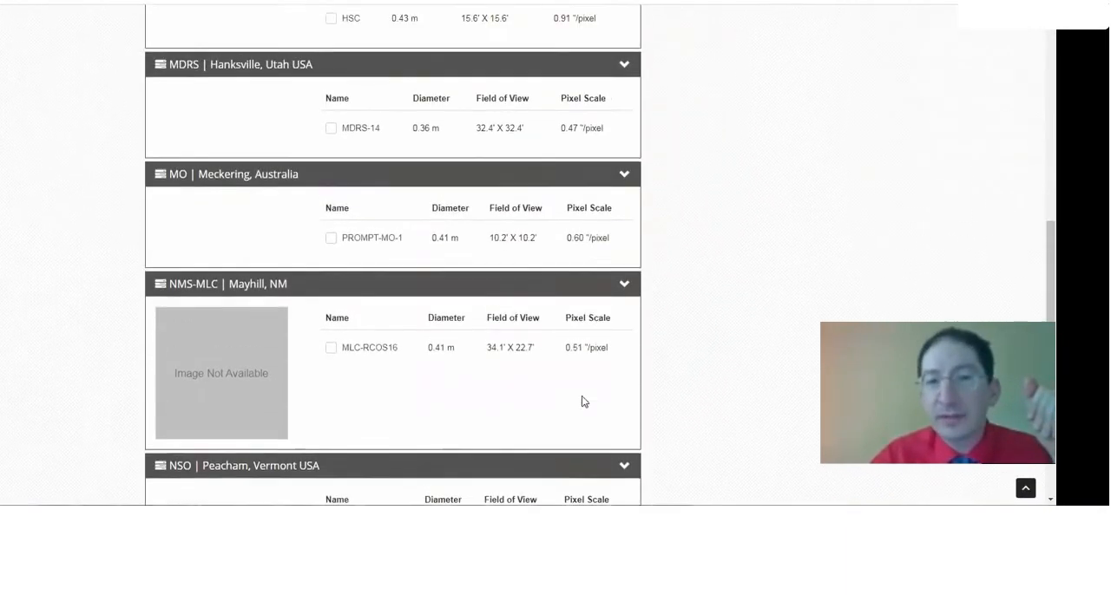
pyautogui.scroll(6, 424, 357)
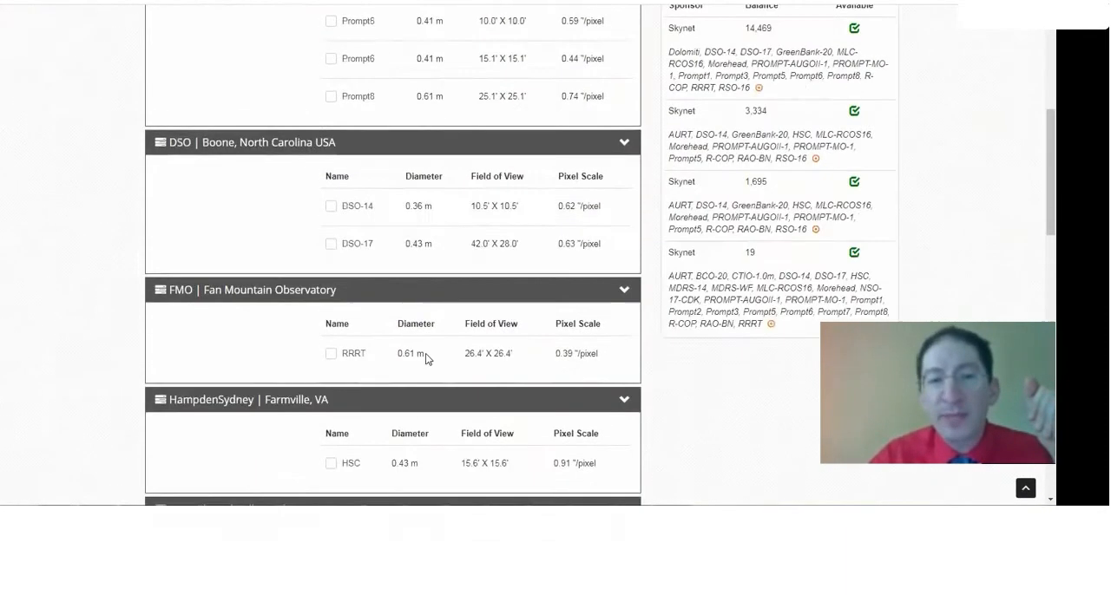
pyautogui.scroll(1, 434, 358)
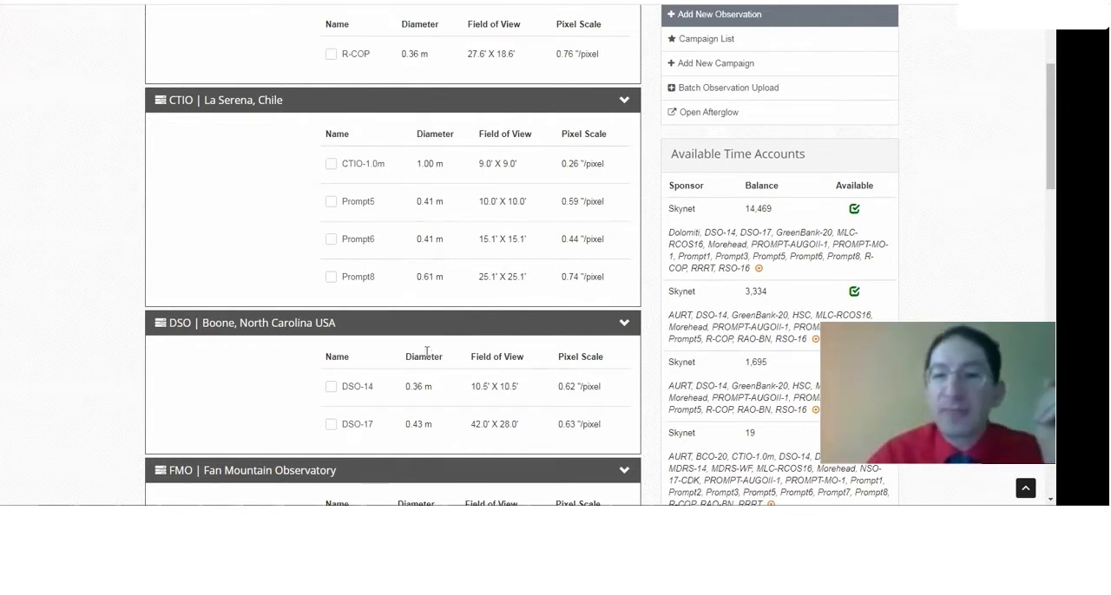
pyautogui.scroll(-3, 417, 346)
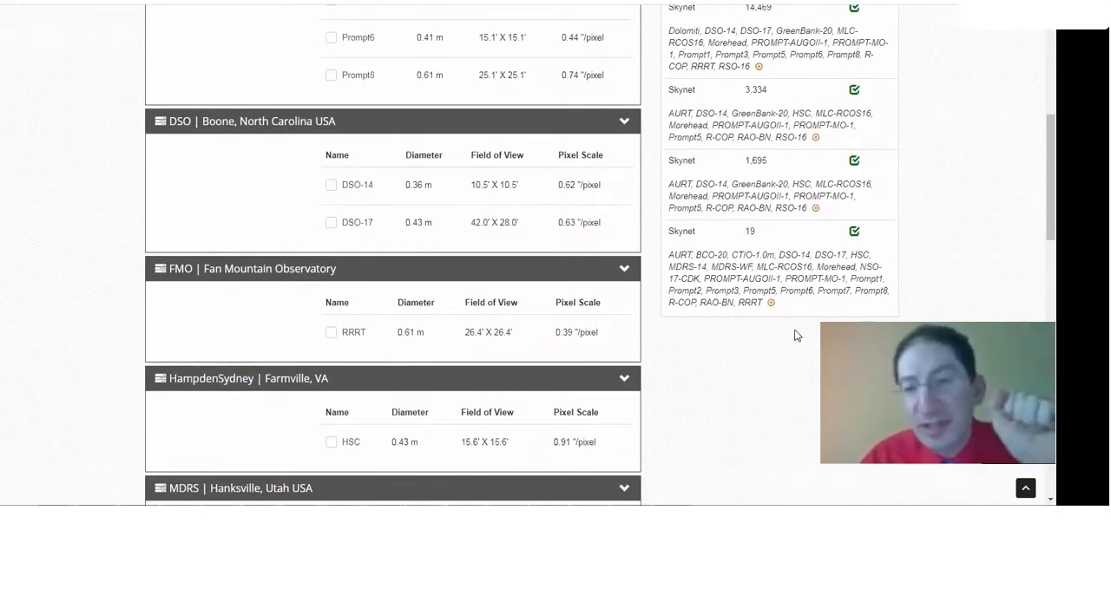
pyautogui.click(771, 304)
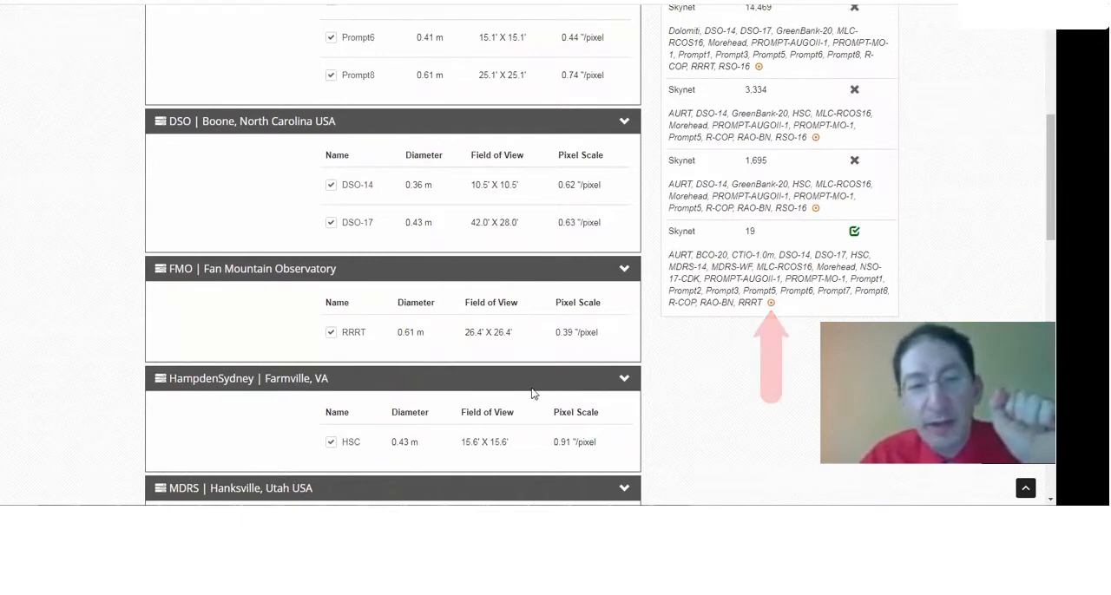
# Deselect the R-COP, CTIO-1.0m, DSO-14, DSO-17, RRRT and HSC telescopes
pyautogui.scroll(-4, 434, 347)
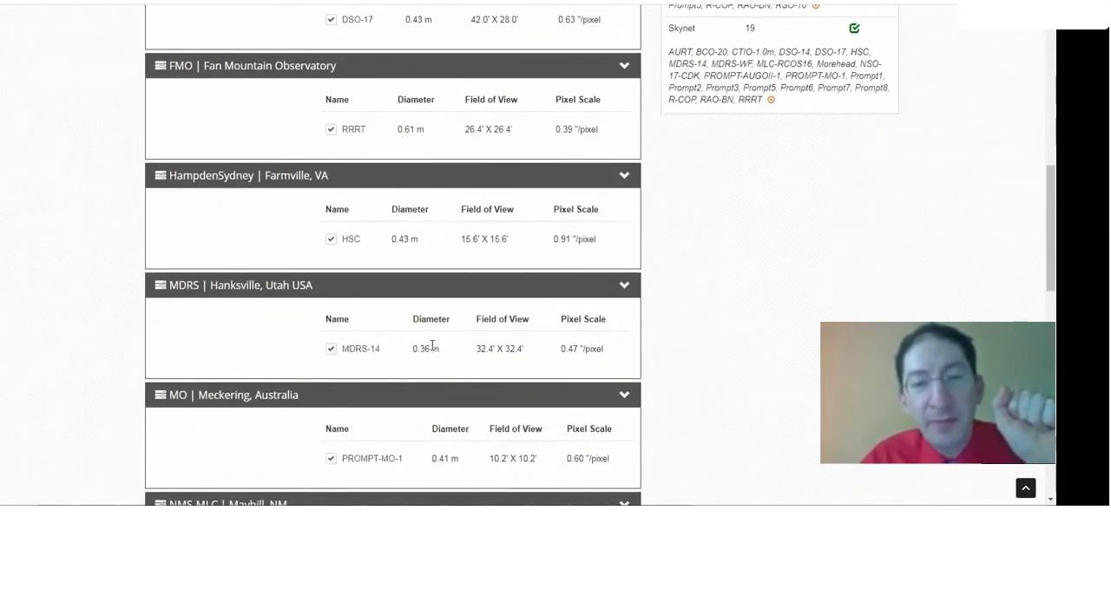
pyautogui.scroll(8, 392, 425)
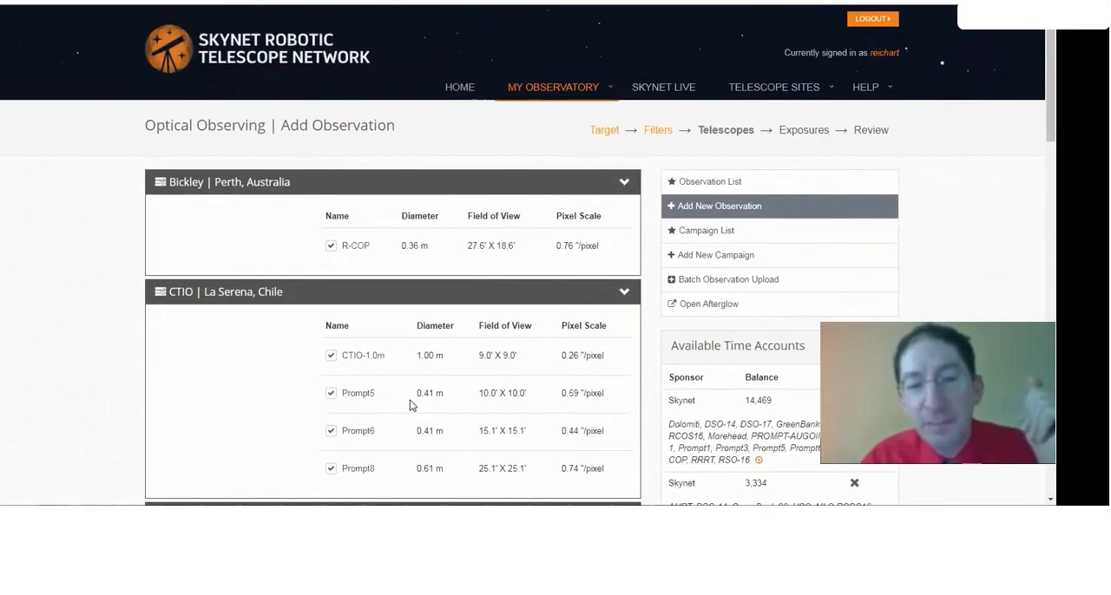
pyautogui.click(330, 247)
pyautogui.click(333, 356)
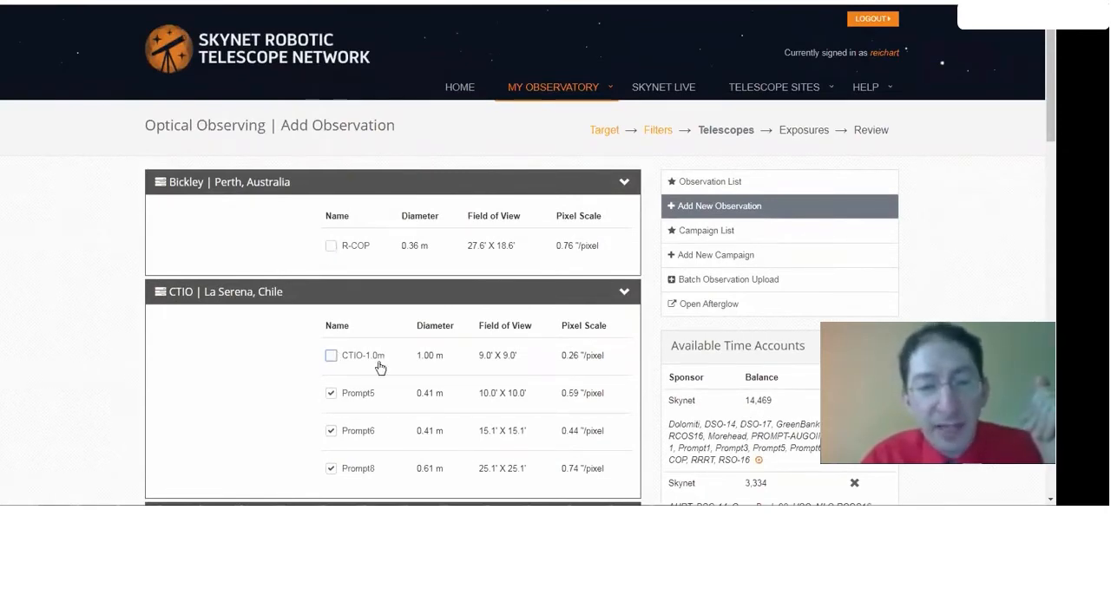
pyautogui.scroll(-3, 376, 368)
pyautogui.click(332, 377)
pyautogui.click(331, 413)
pyautogui.scroll(-3, 350, 358)
pyautogui.click(331, 319)
pyautogui.click(331, 427)
# Deselect the MDRS-14, MLC-RCOS16 and NSO-17-CDK telescopes, keeping PROMPT-MO-1 selected
pyautogui.scroll(-4, 365, 408)
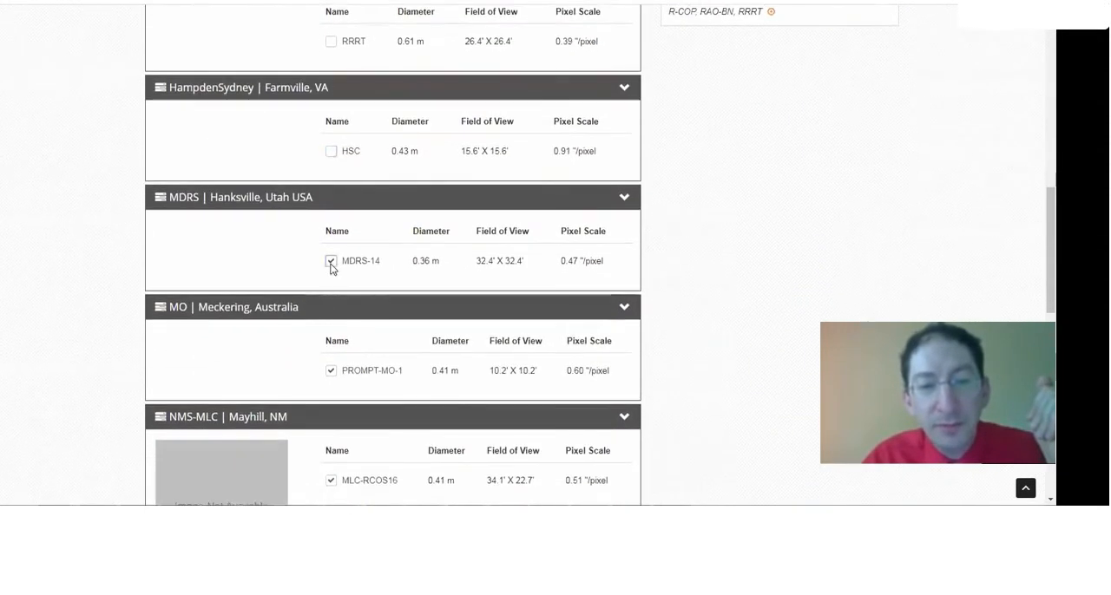
pyautogui.scroll(-2, 355, 386)
pyautogui.click(331, 342)
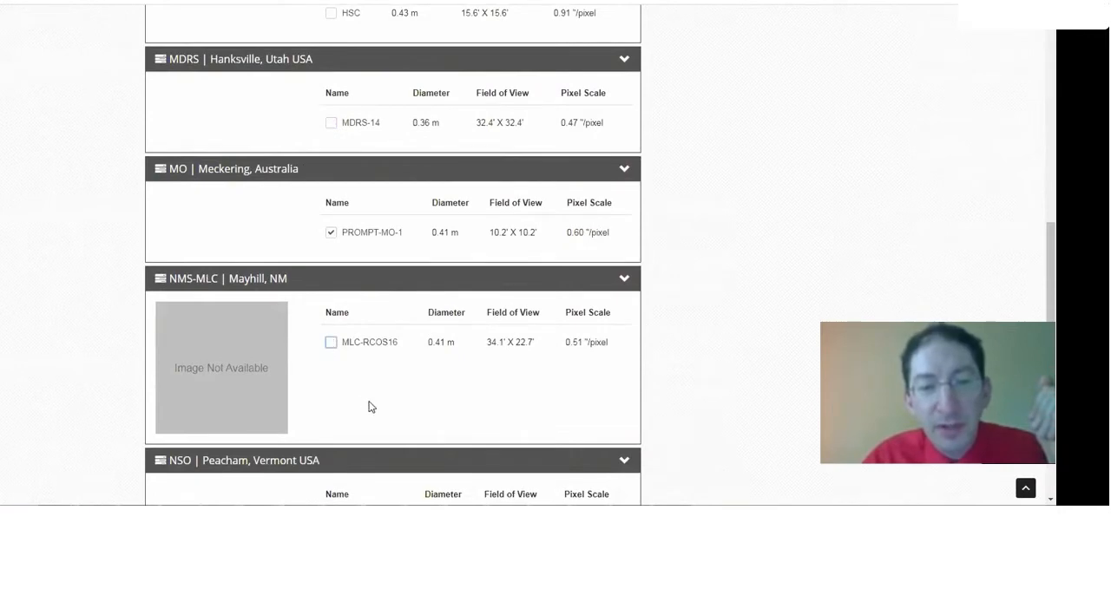
pyautogui.scroll(-2, 368, 407)
pyautogui.click(331, 387)
# Review the remaining telescope selection, save it and continue to the exposure settings
pyautogui.scroll(-2, 367, 414)
pyautogui.scroll(2, 733, 423)
pyautogui.scroll(3, 735, 422)
pyautogui.scroll(-2, 733, 425)
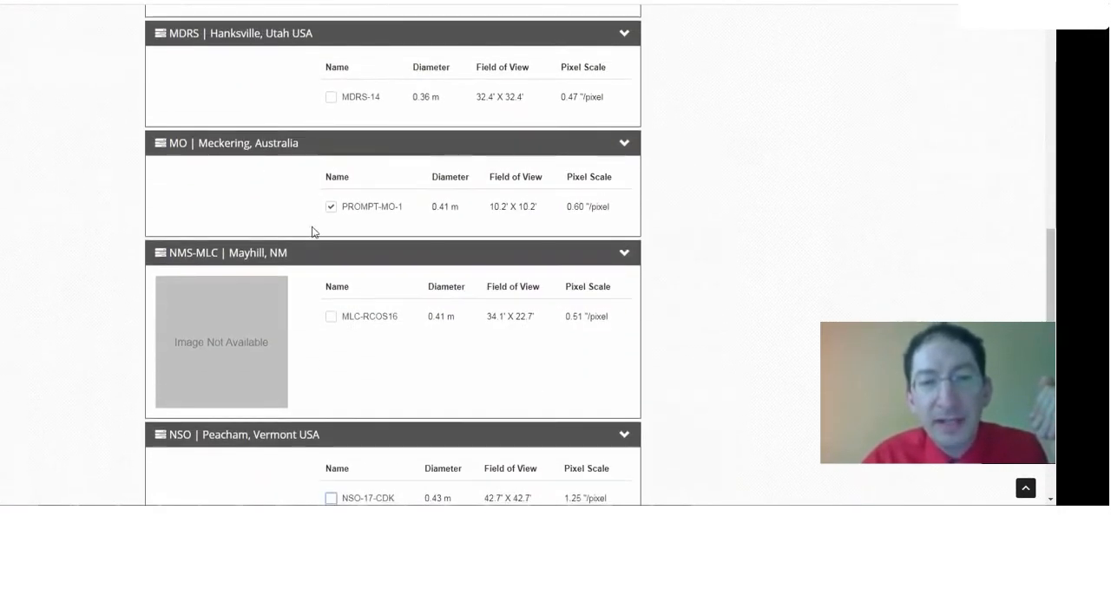
pyautogui.scroll(7, 377, 222)
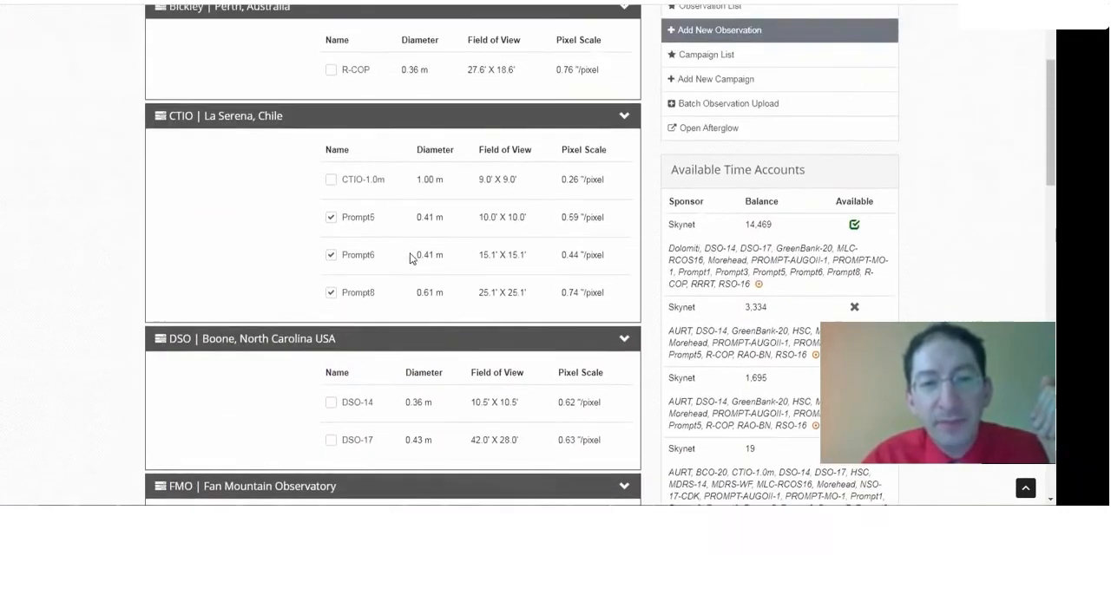
pyautogui.scroll(-9, 392, 290)
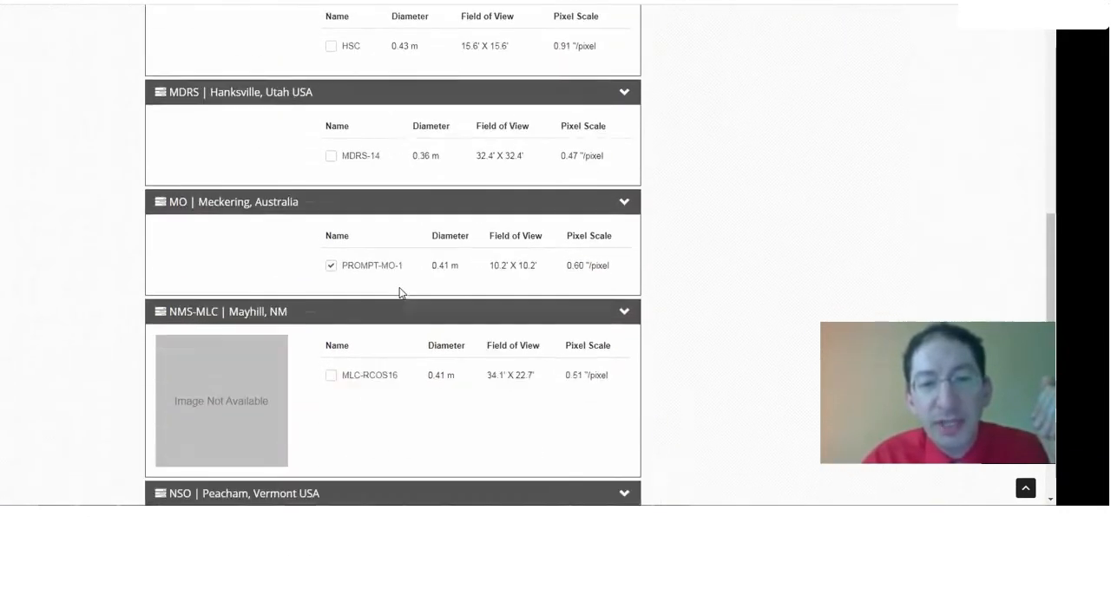
pyautogui.scroll(-2, 405, 296)
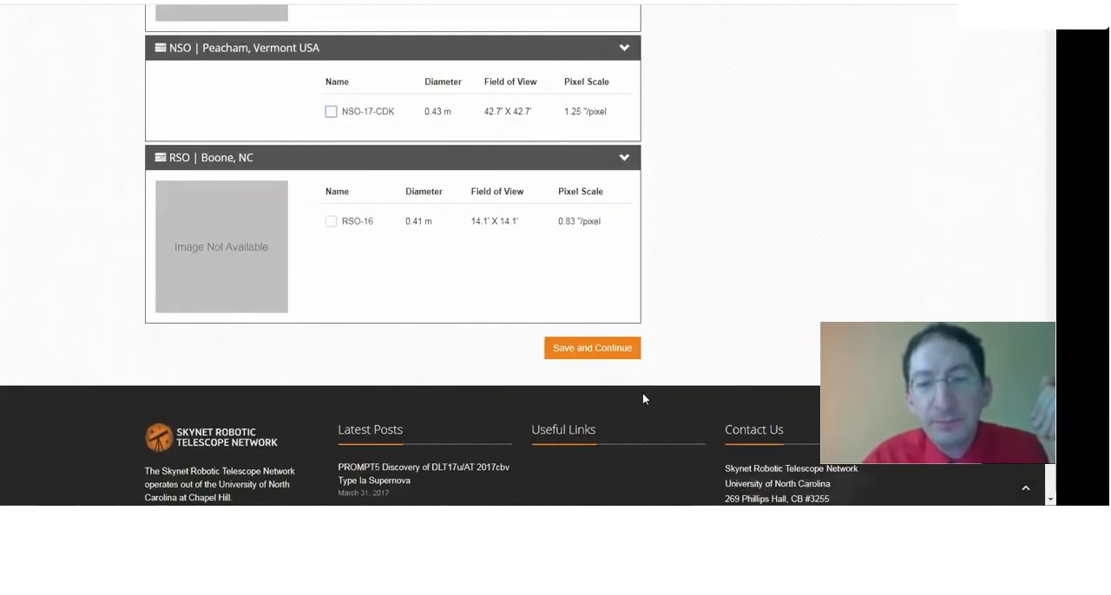
pyautogui.click(602, 349)
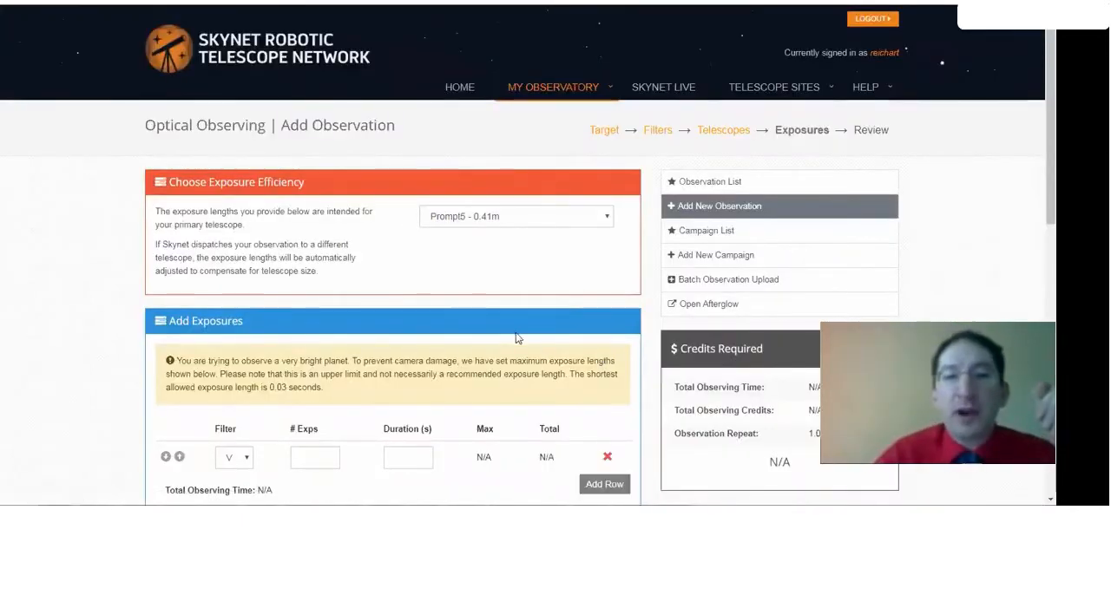
# Set the primary telescope for exposure efficiency to Generic 16-inch | back-illuminated CCD
pyautogui.click(521, 219)
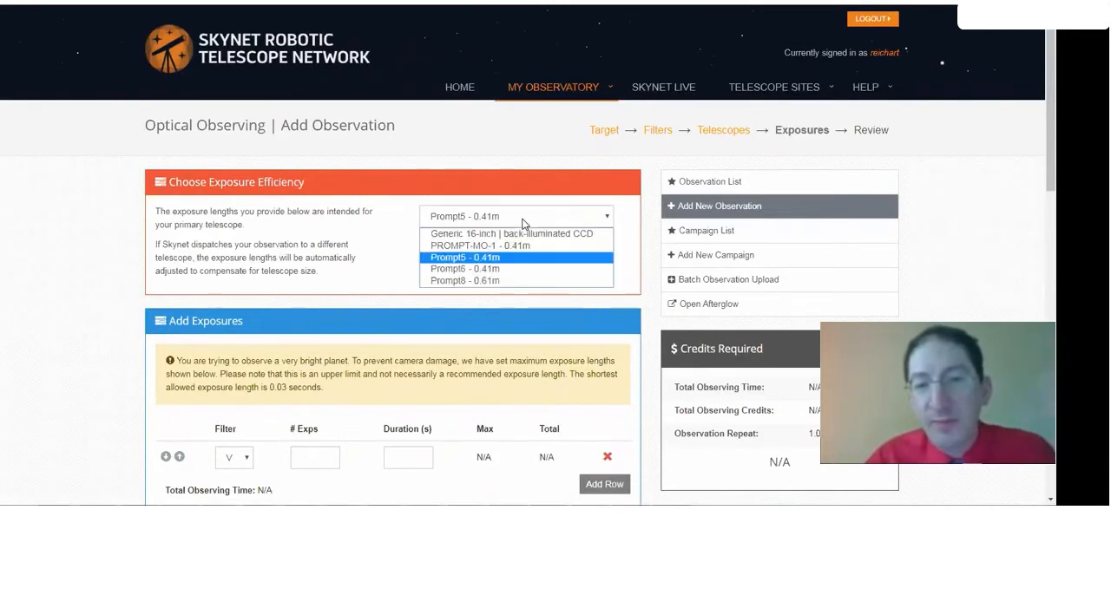
pyautogui.click(508, 235)
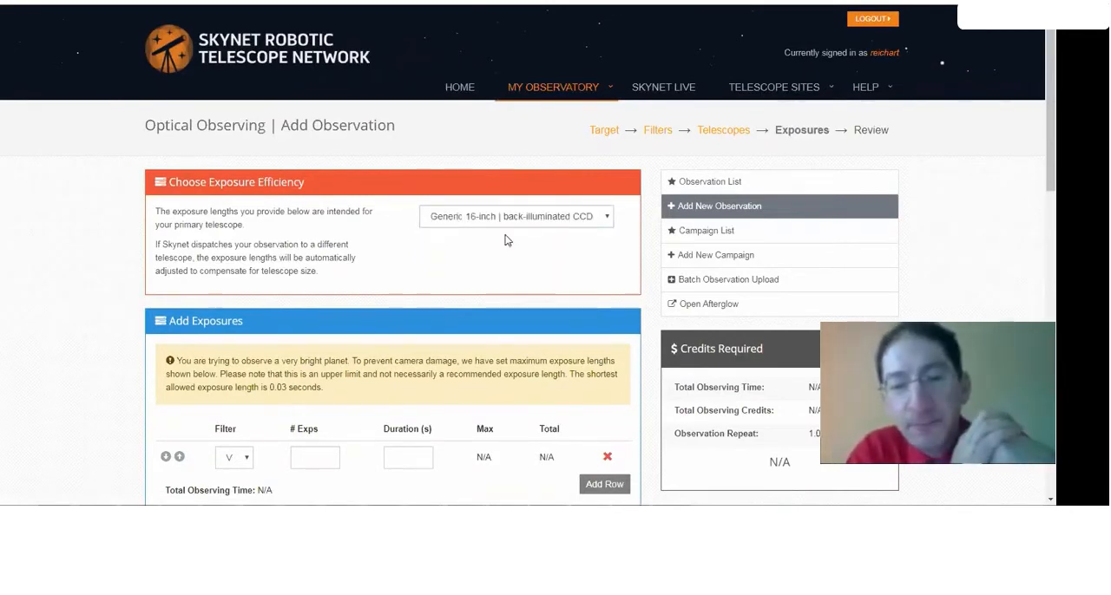
pyautogui.scroll(-2, 486, 239)
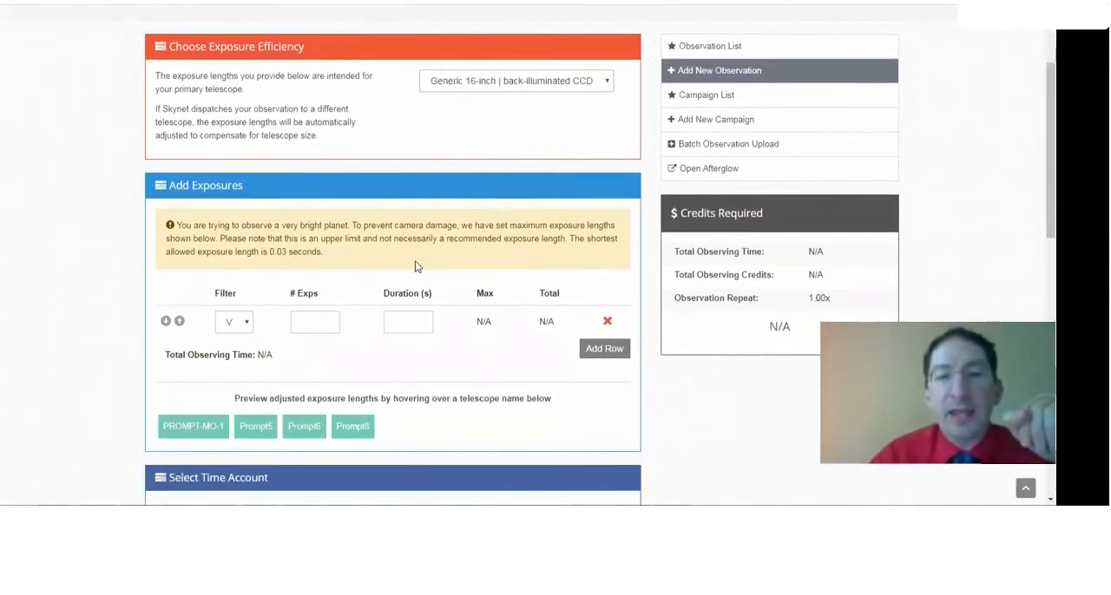
# Request 1 exposure in the V filter with a duration of 0.03 seconds
pyautogui.click(310, 325)
pyautogui.write('1')
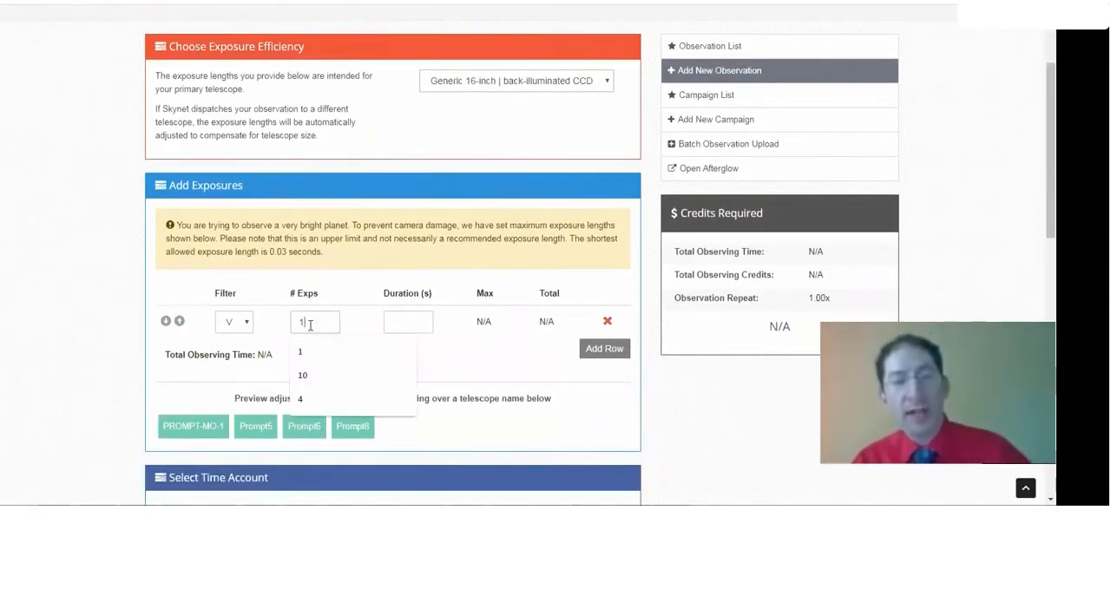
pyautogui.click(419, 320)
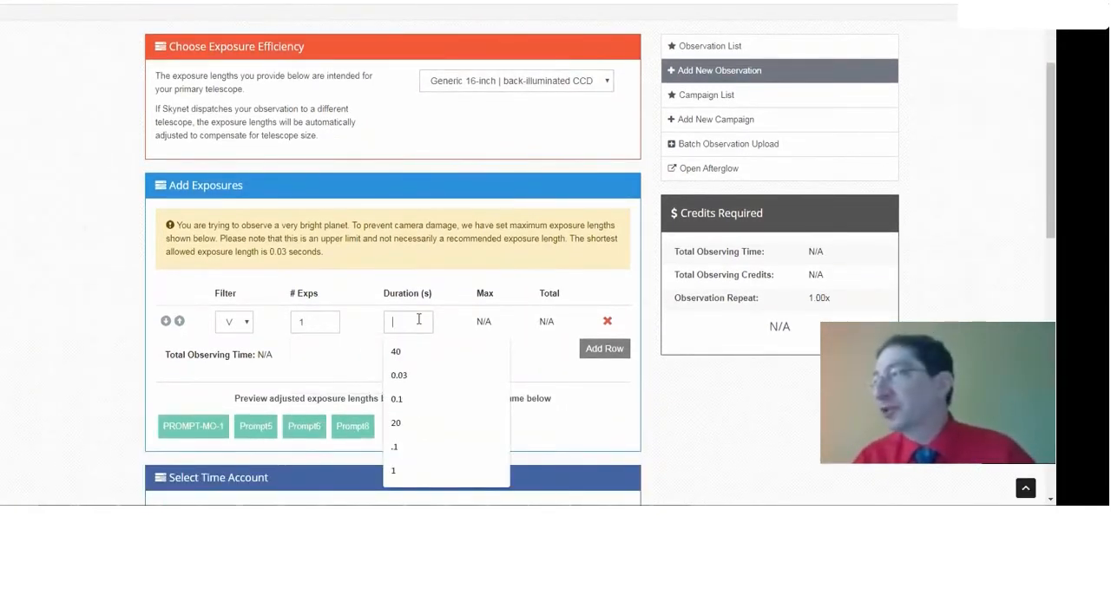
pyautogui.write('0.03')
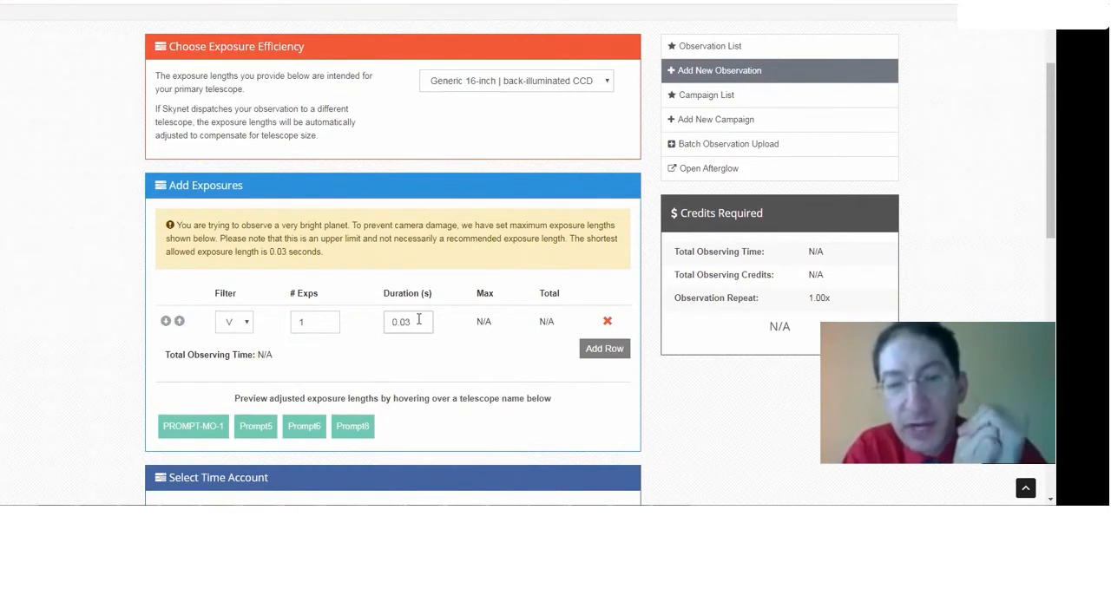
pyautogui.click(443, 356)
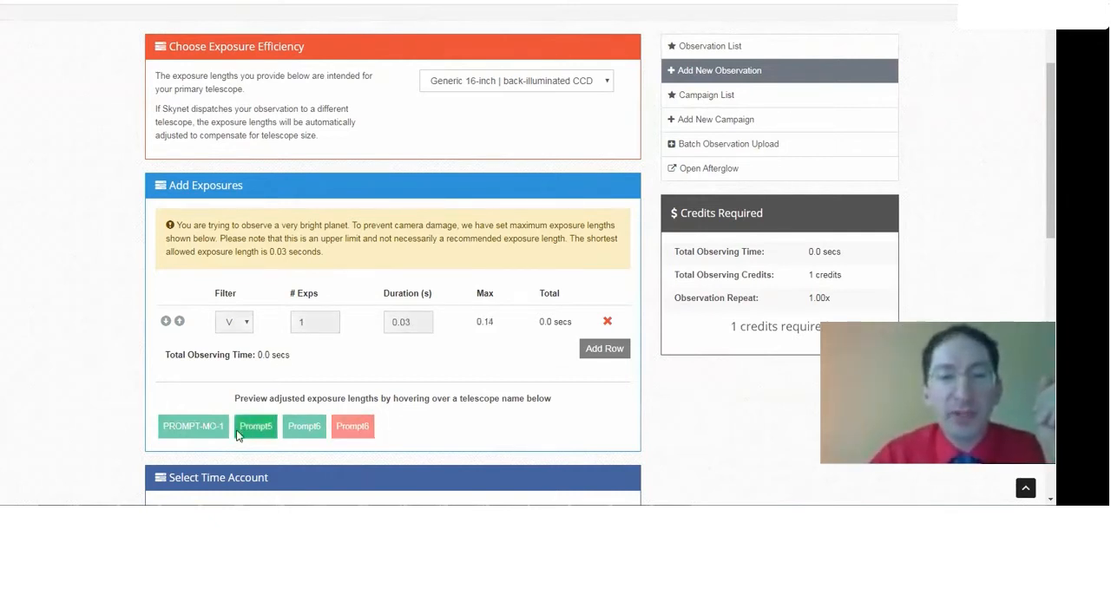
# In the advanced options, repeat the observation 14 times with at least 1 day between each
pyautogui.scroll(-3, 635, 396)
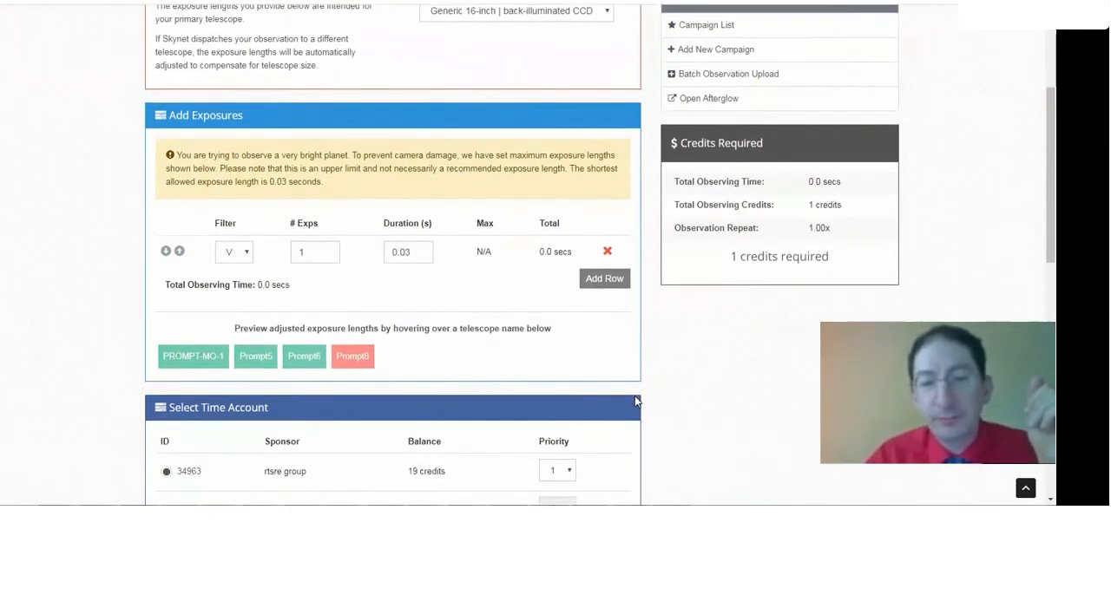
pyautogui.scroll(-4, 635, 395)
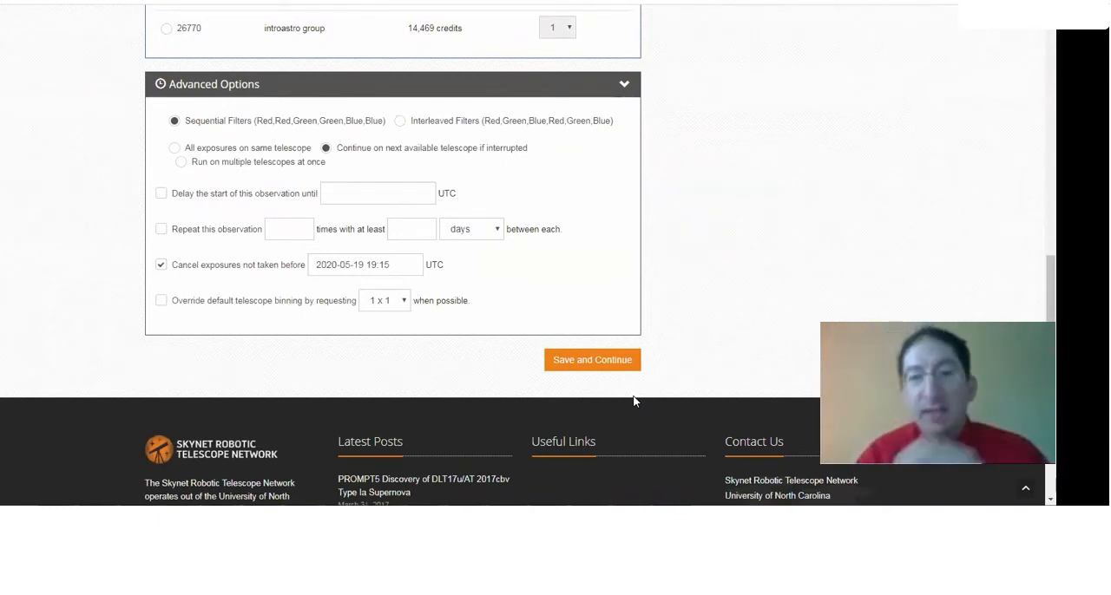
pyautogui.click(625, 85)
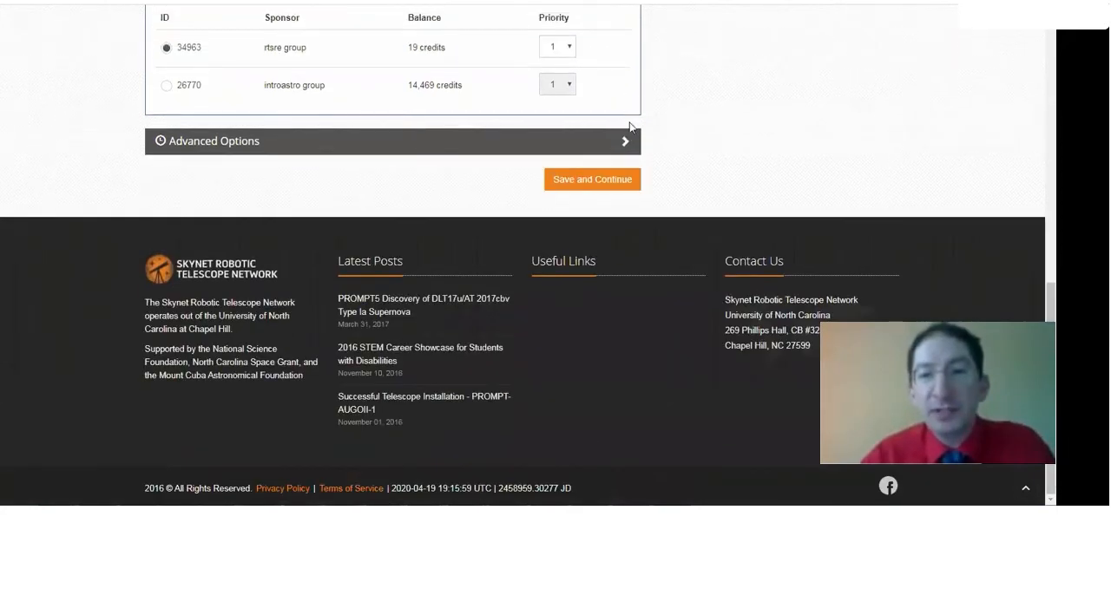
pyautogui.click(625, 144)
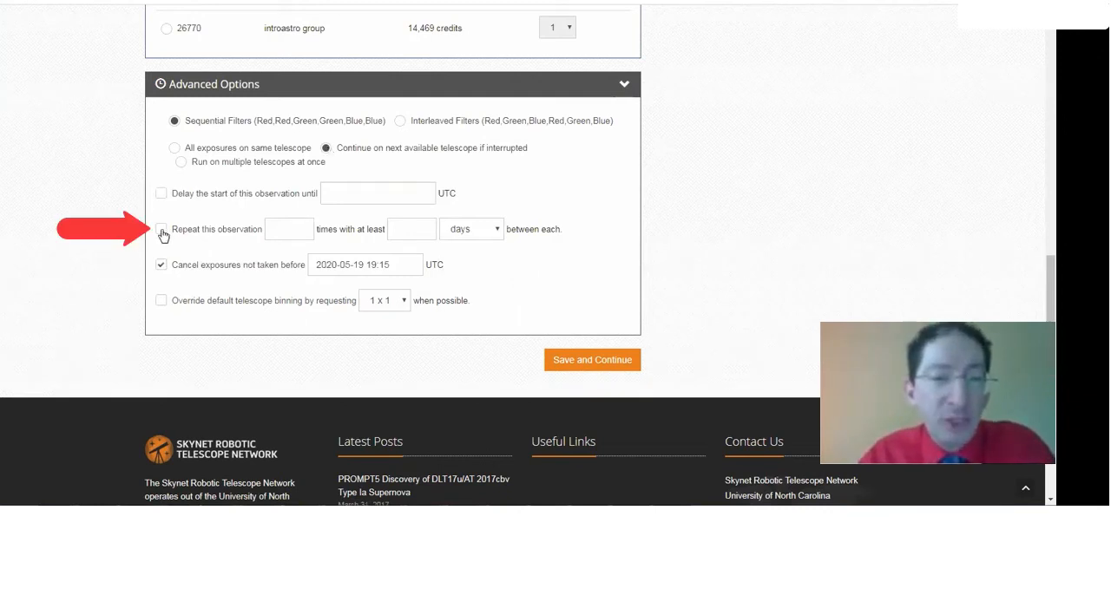
pyautogui.click(274, 225)
pyautogui.write('14')
pyautogui.click(423, 227)
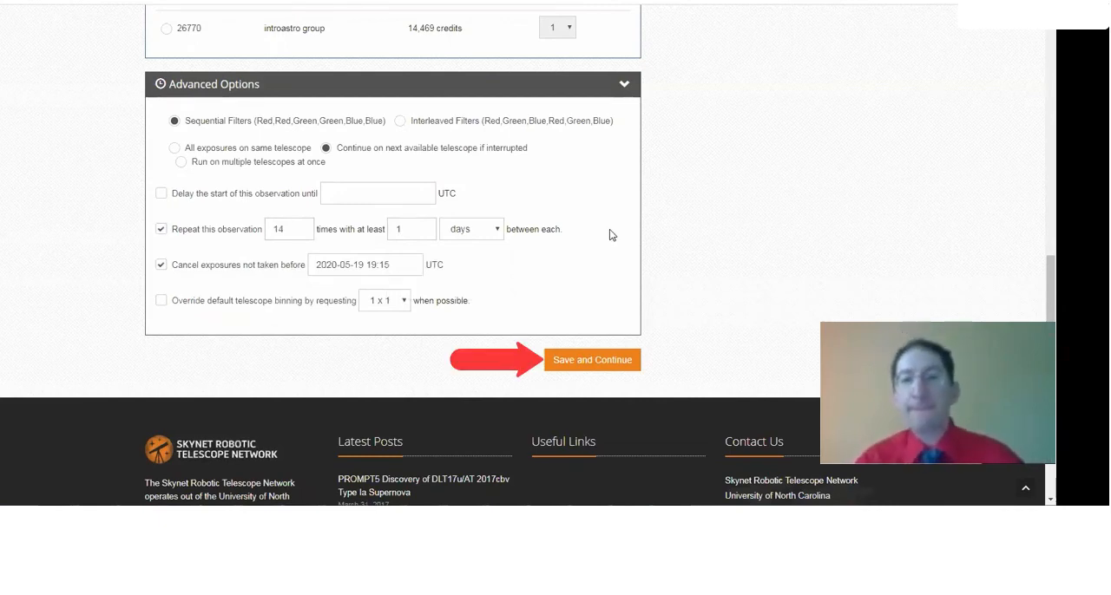
# Save the exposure settings, review the Jupiter observation summary and submit the observation
pyautogui.click(574, 366)
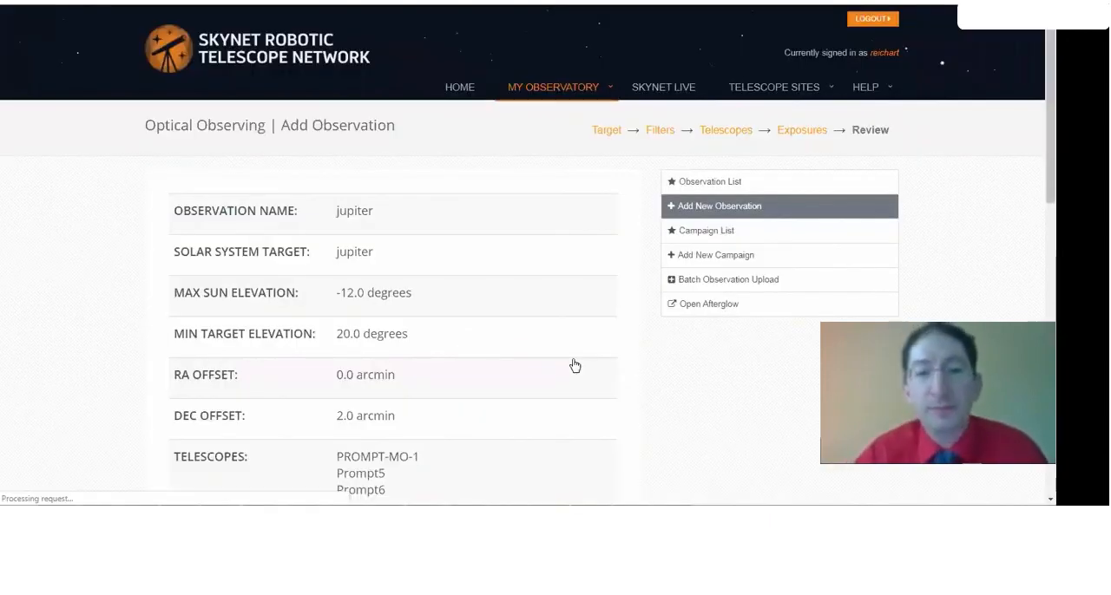
pyautogui.scroll(-5, 538, 362)
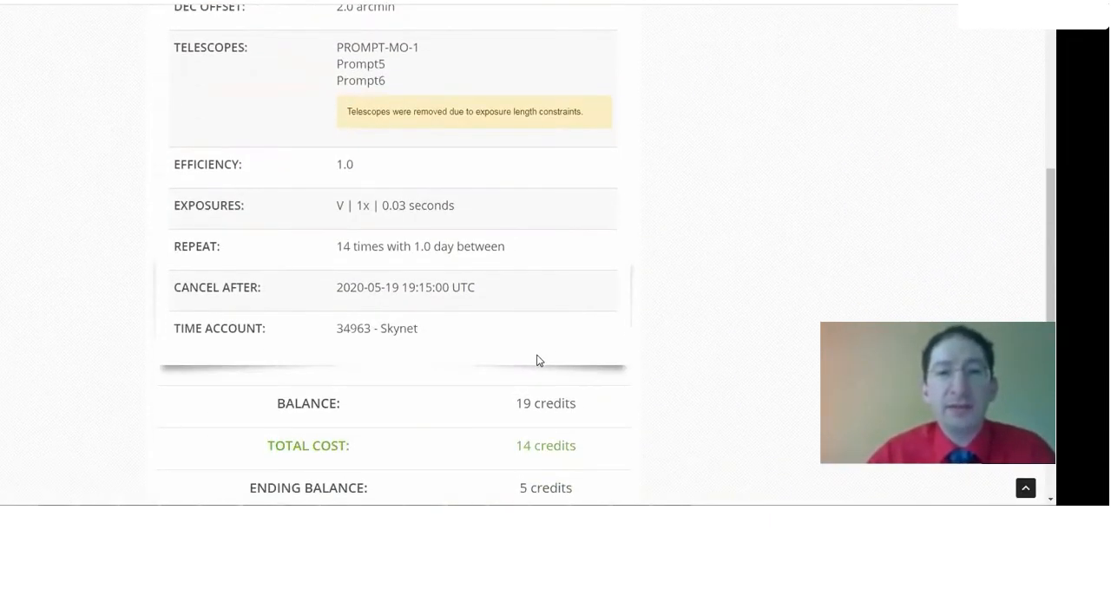
pyautogui.scroll(-3, 537, 361)
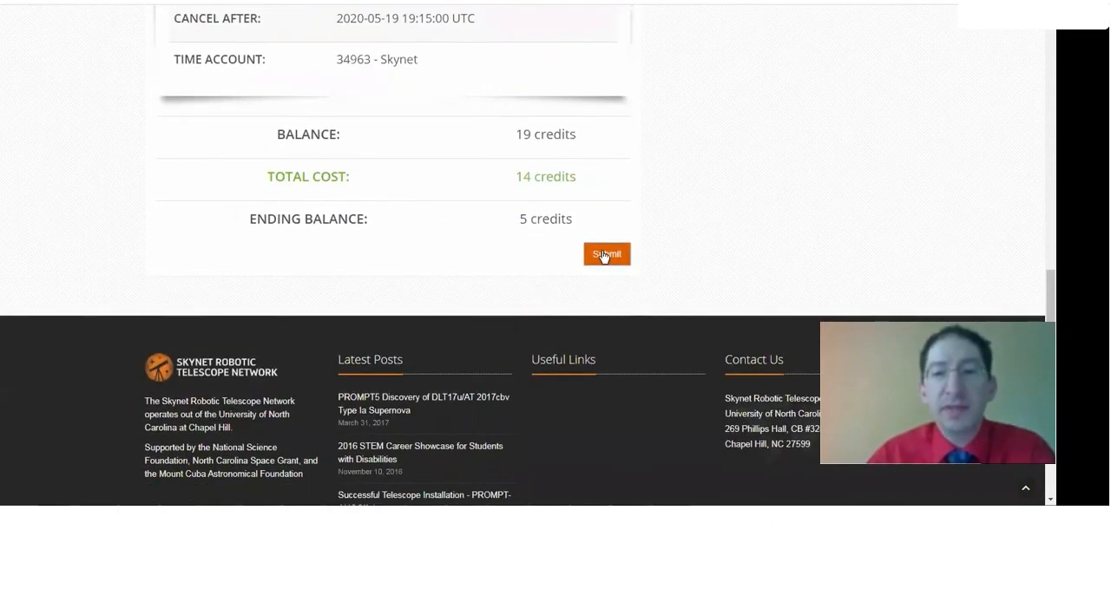
pyautogui.click(605, 255)
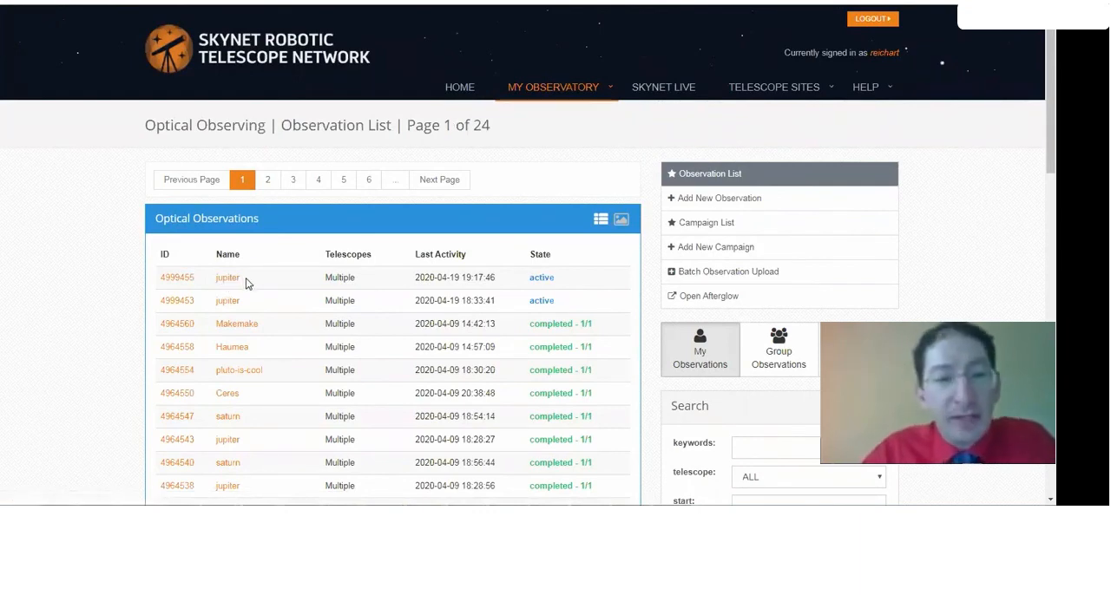
# Find the completed 14/14 saturn observation from October 2019 in the observation list and open it
pyautogui.scroll(-3, 247, 286)
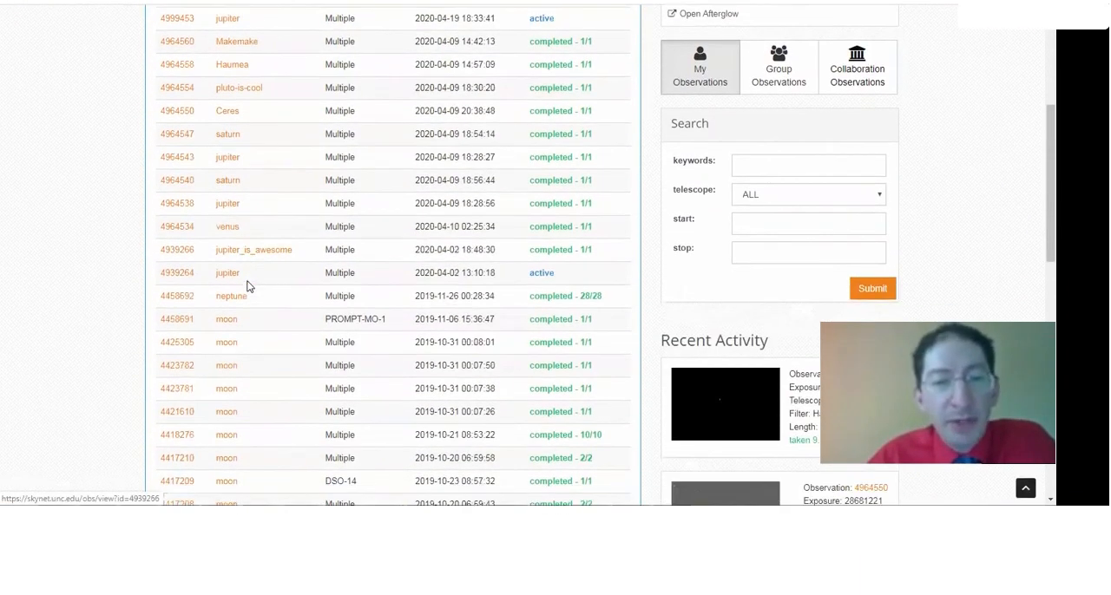
pyautogui.scroll(-3, 246, 286)
pyautogui.scroll(1, 247, 287)
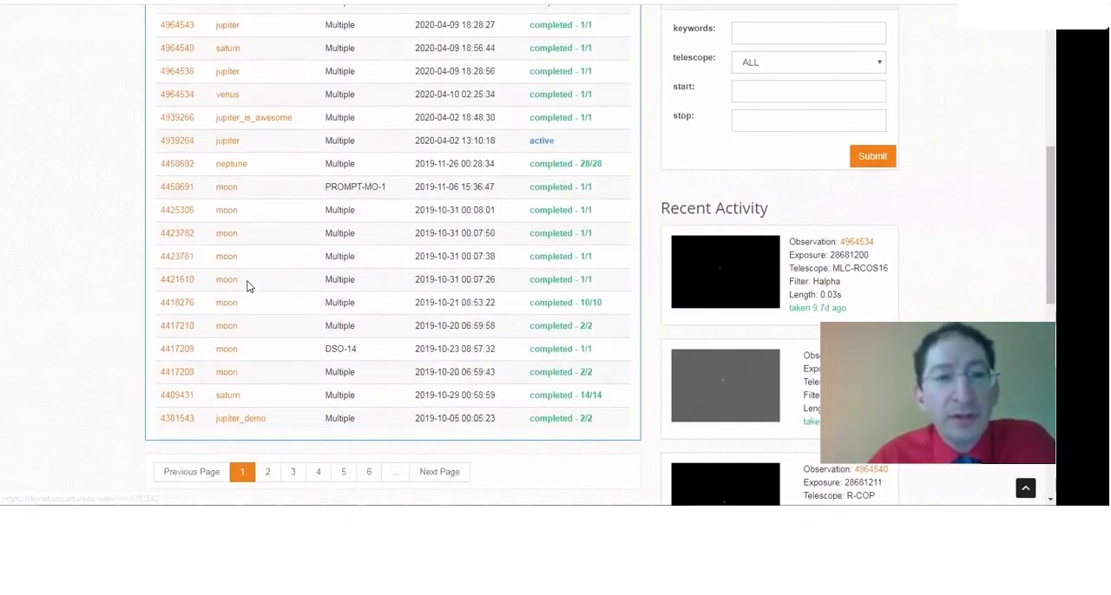
pyautogui.scroll(1, 246, 287)
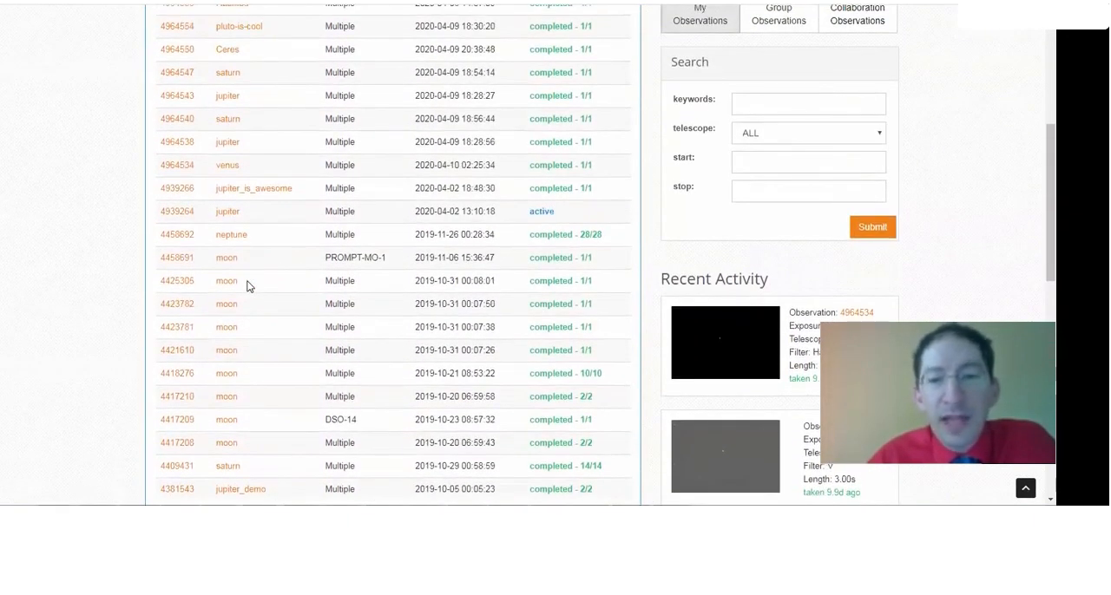
pyautogui.scroll(-1, 249, 295)
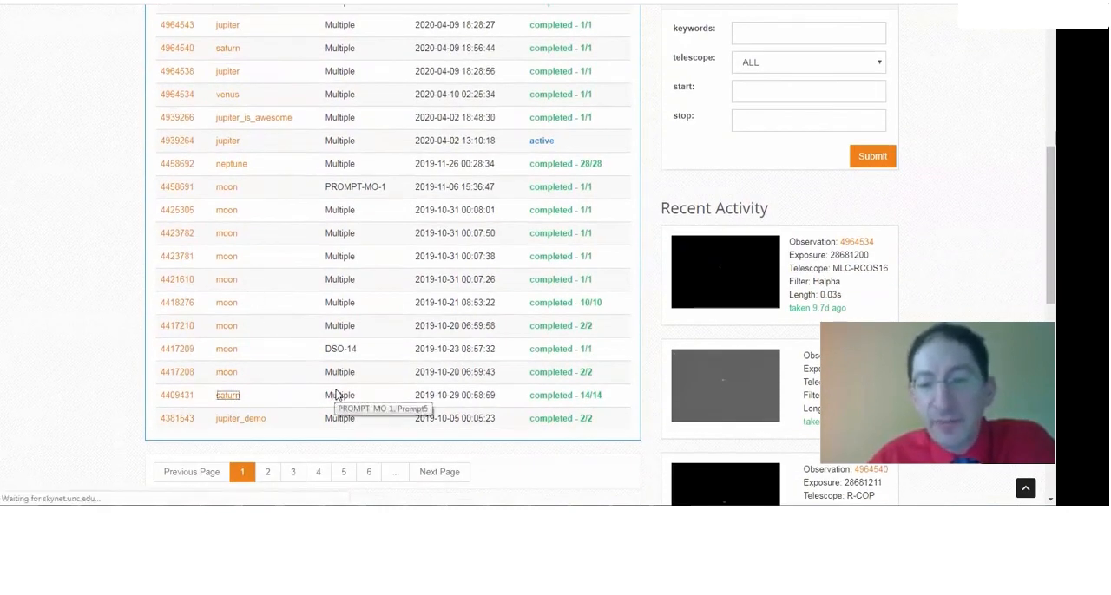
# Look through the saturn observation's exposures and open one of the Prompt5 images at full size
pyautogui.scroll(-5, 229, 268)
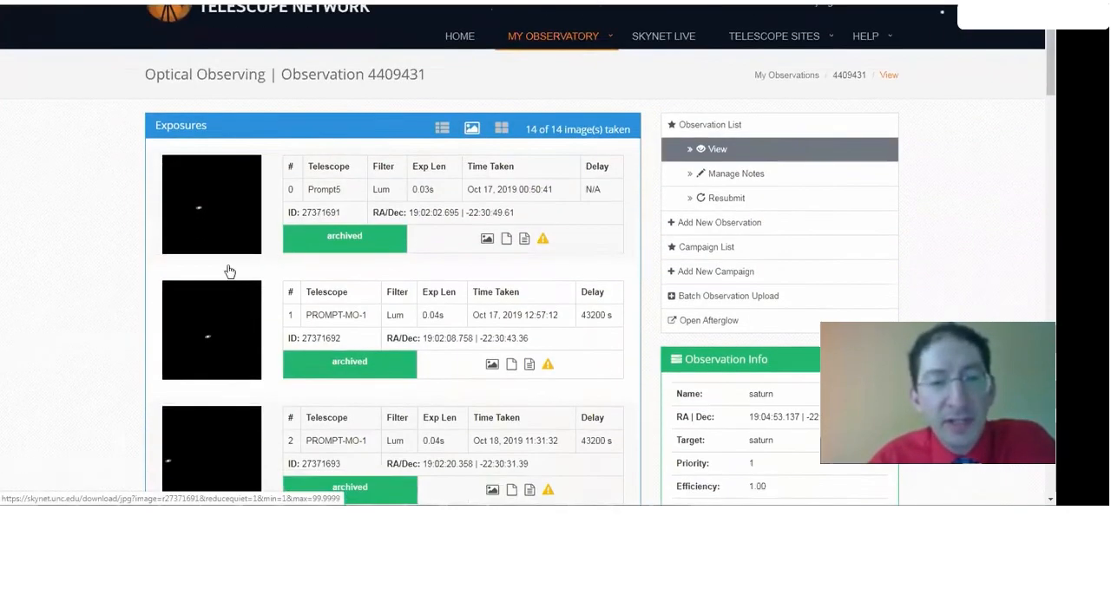
pyautogui.scroll(-9, 228, 272)
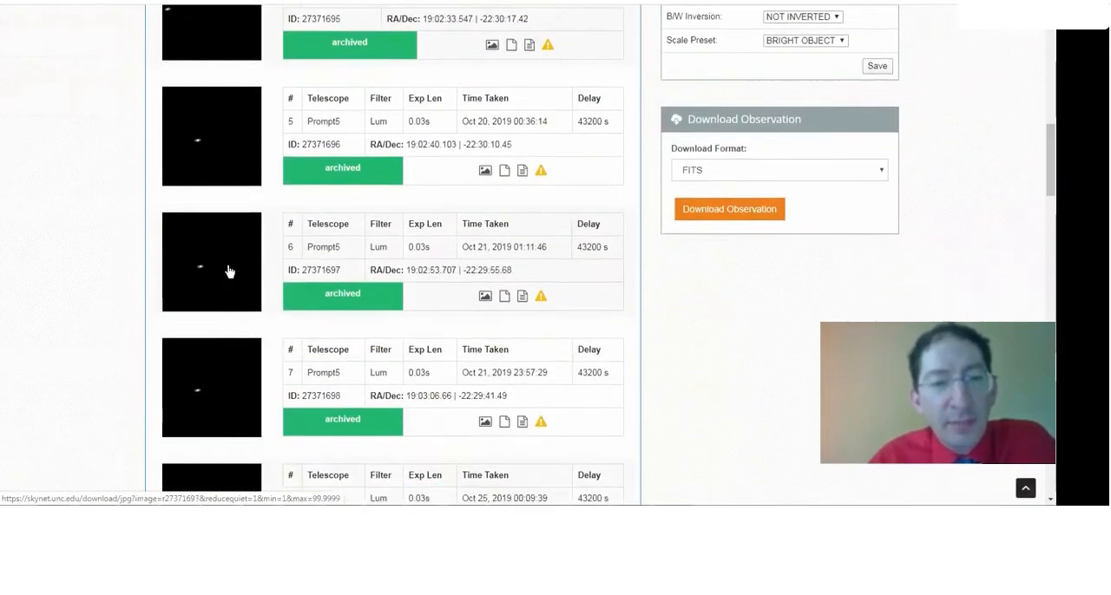
pyautogui.scroll(-2, 228, 272)
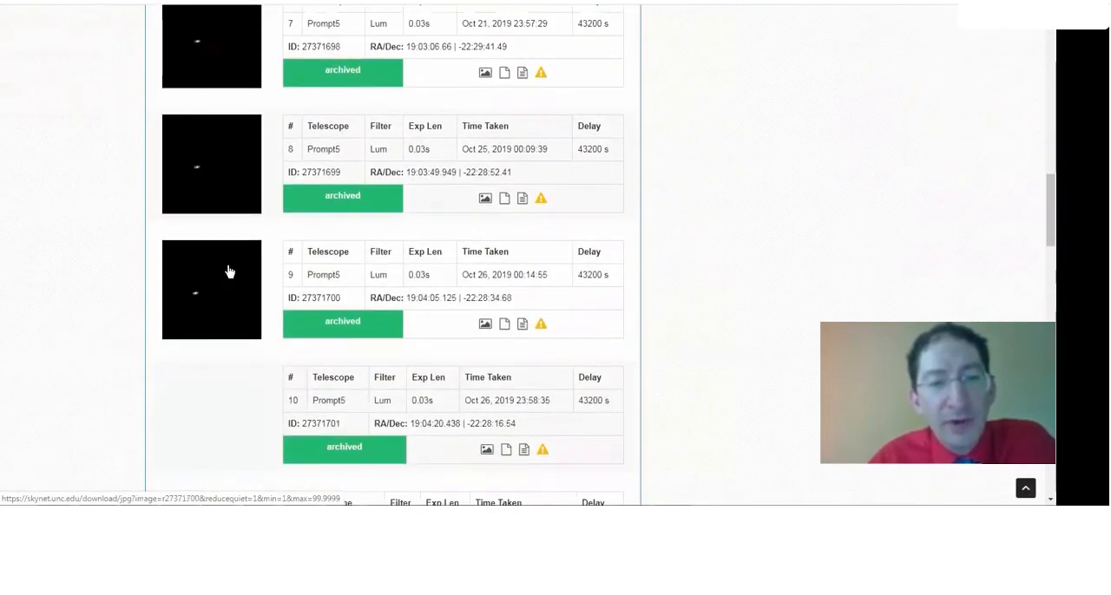
pyautogui.click(280, 304)
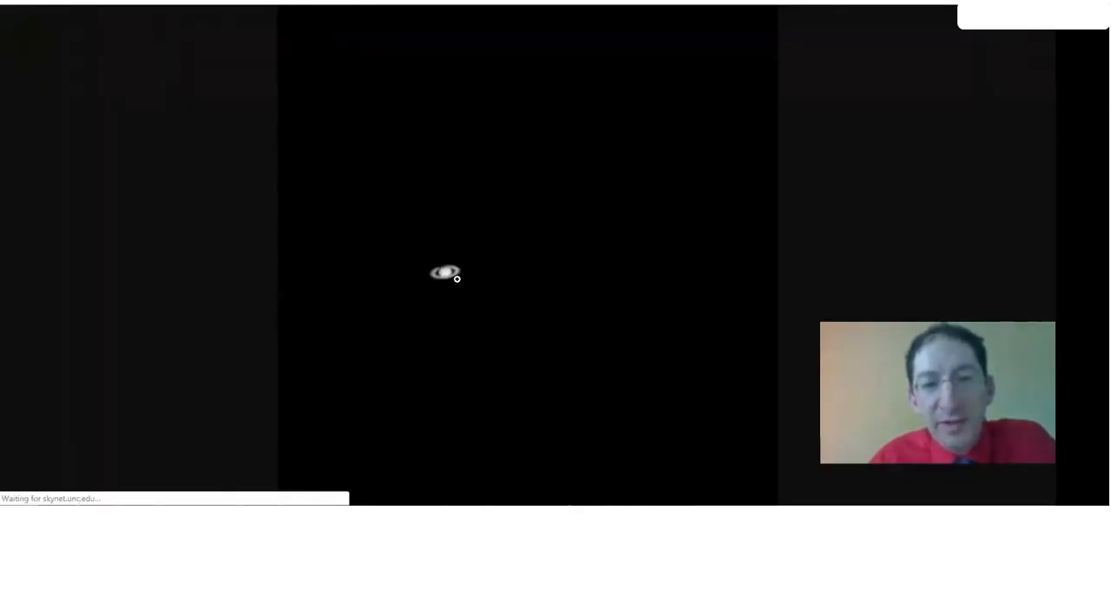